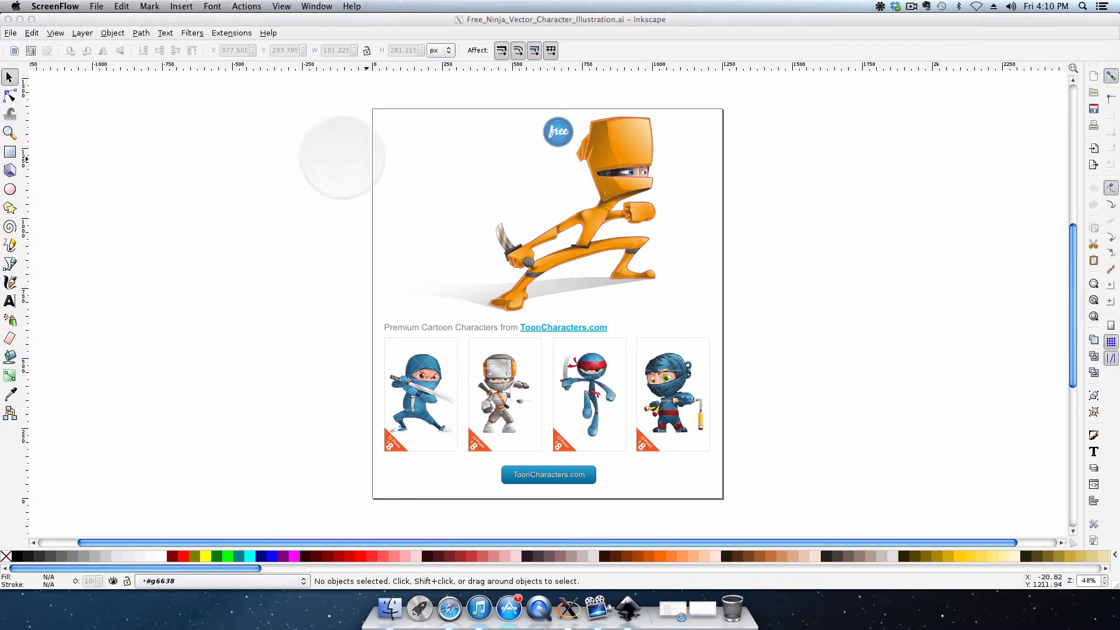
# Delete the four small ninja characters from the promotional row, along with the first card's frame and corner tag and the heading above
pyautogui.click(24, 65)
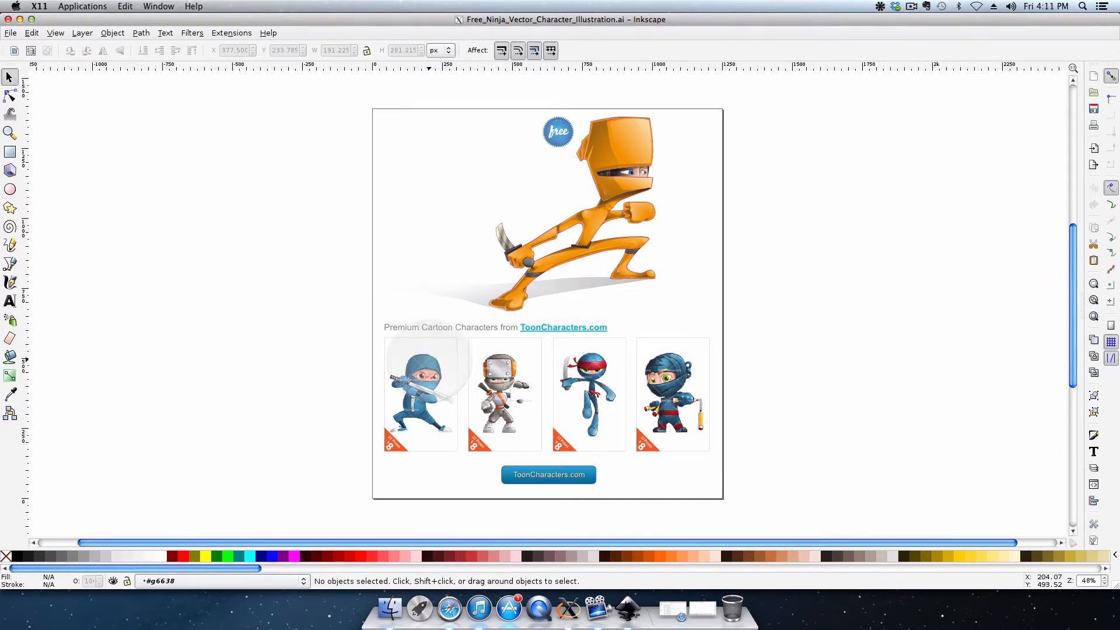
pyautogui.click(429, 363)
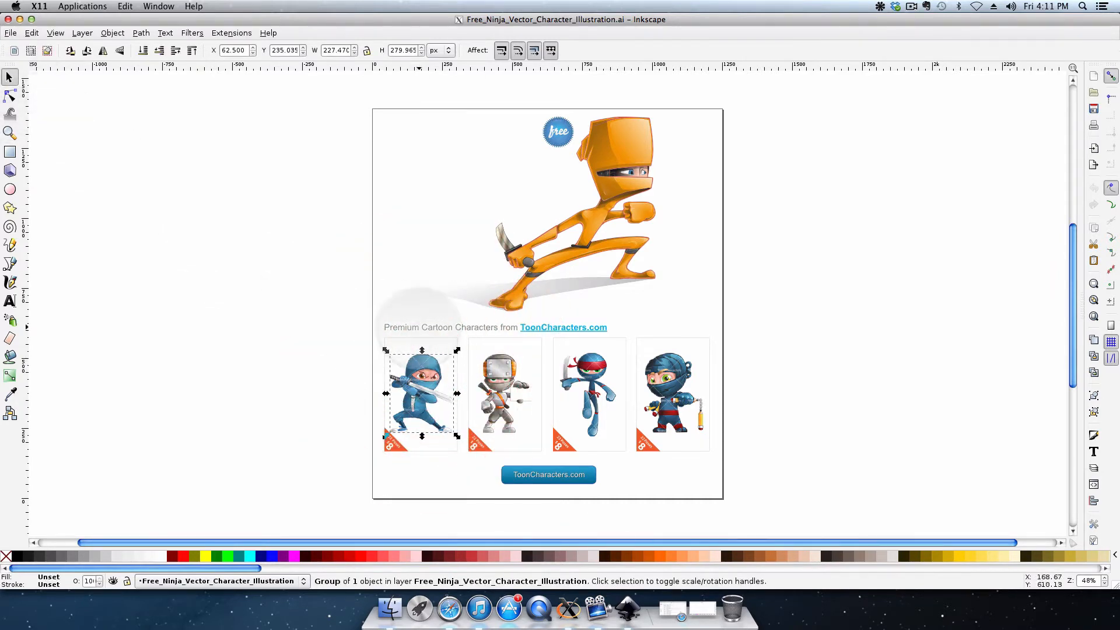
pyautogui.press('Delete')
pyautogui.click(425, 372)
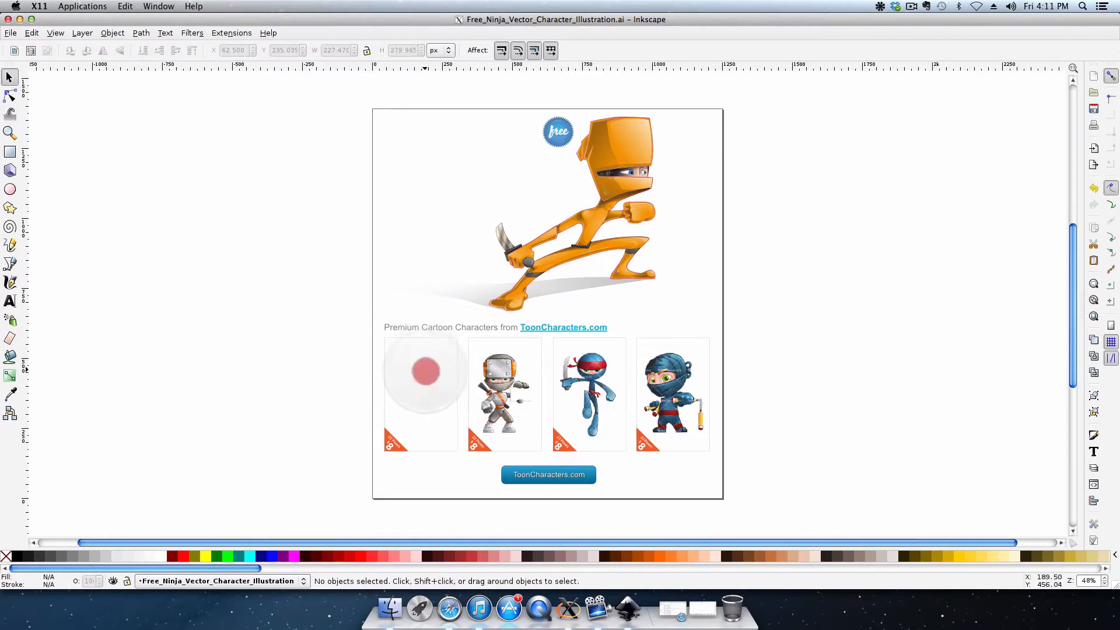
pyautogui.click(395, 445)
pyautogui.press('Delete')
pyautogui.click(511, 396)
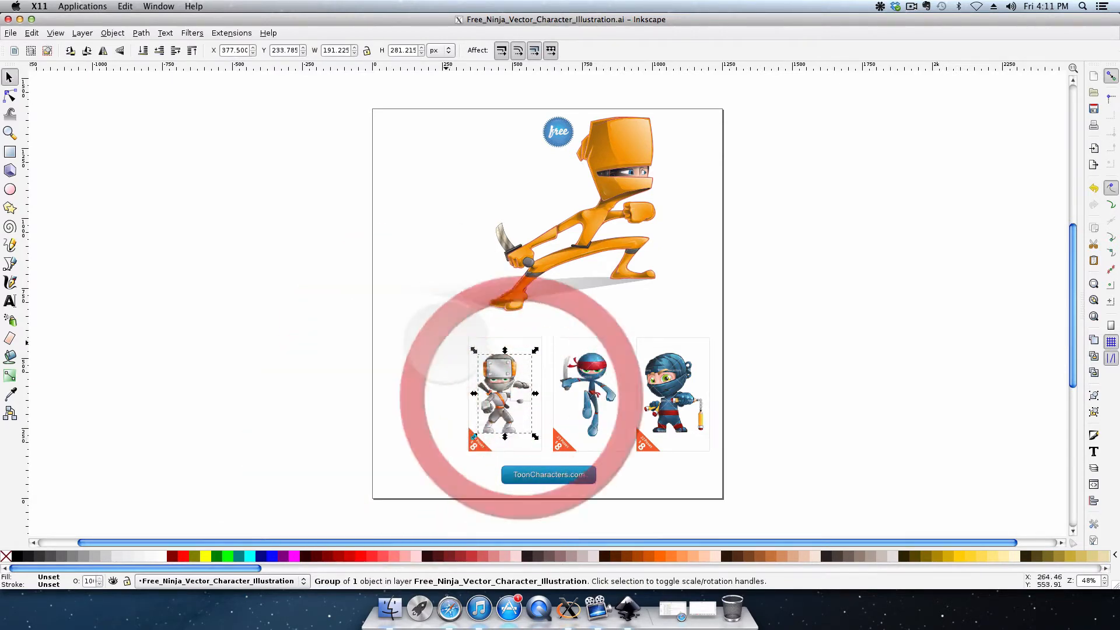
pyautogui.press('Delete')
pyautogui.moveTo(457, 337); pyautogui.dragTo(673, 470)
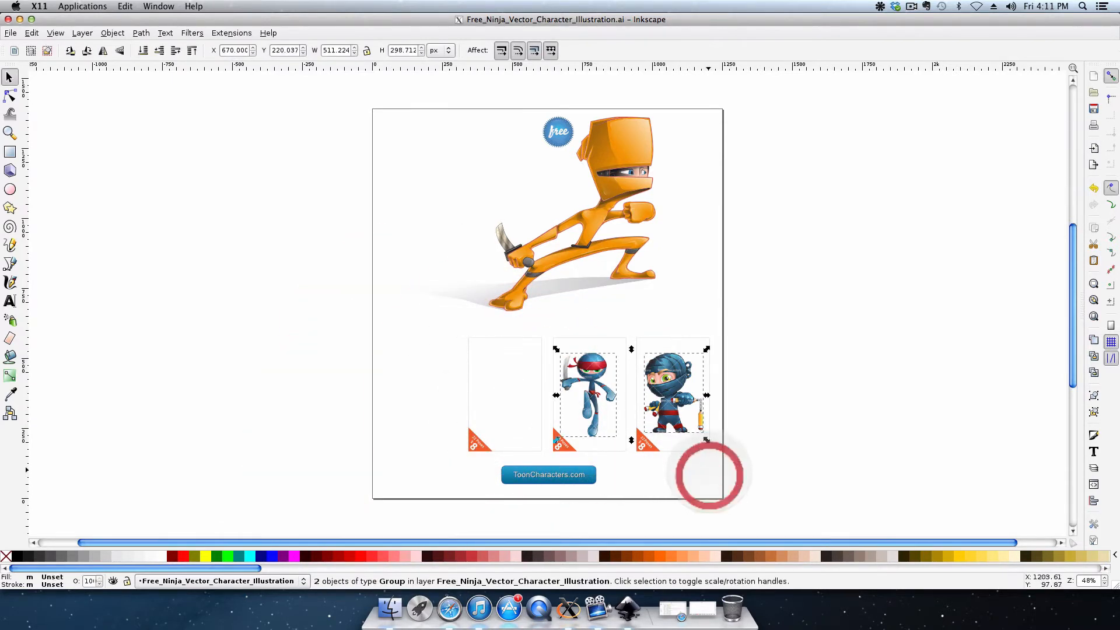
pyautogui.press('Delete')
# Delete the remaining card frames, orange corner tags and the blue ToonCharacters.com button with its label
pyautogui.click(597, 400)
pyautogui.press('Delete')
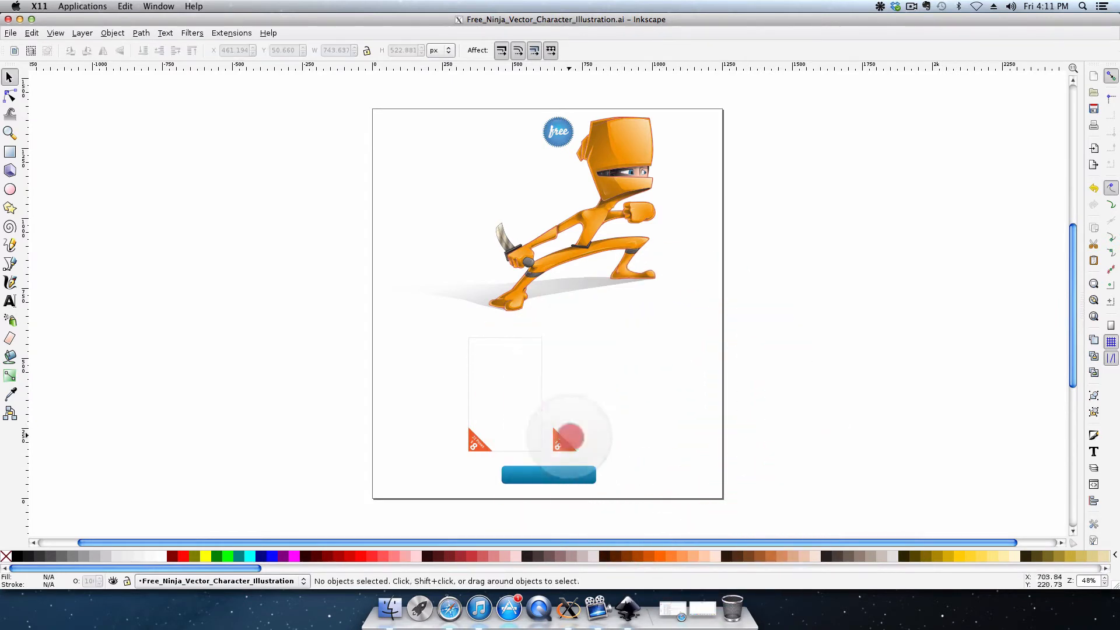
pyautogui.moveTo(425, 330); pyautogui.dragTo(648, 489)
pyautogui.press('Delete')
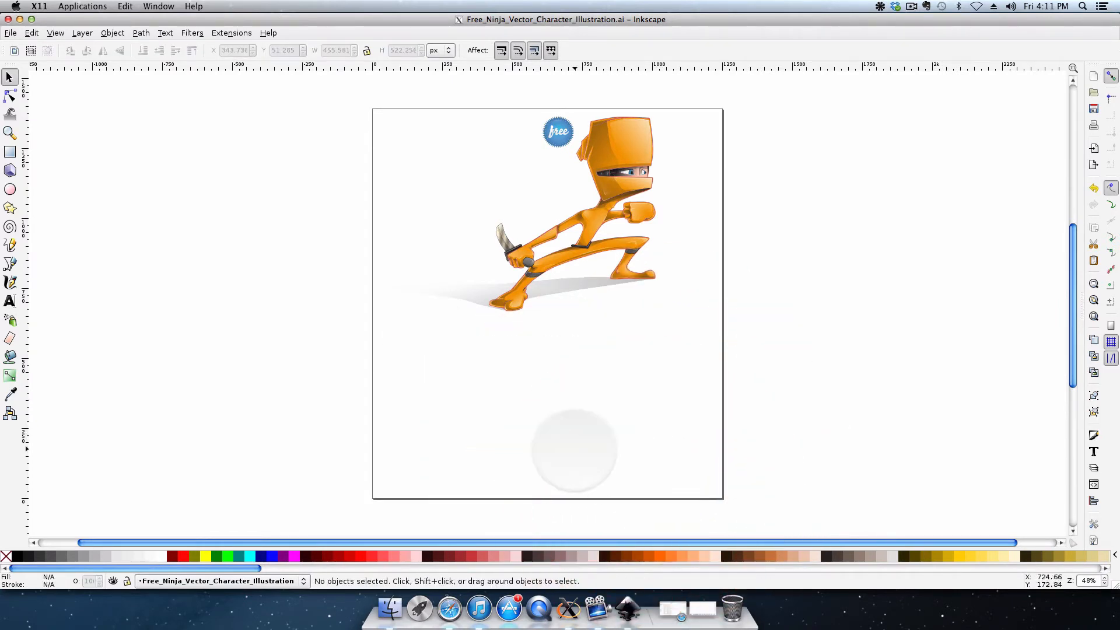
# Delete the "free" badge beside the large orange ninja's head, including its lettering and blue circle
pyautogui.moveTo(531, 113); pyautogui.dragTo(578, 150)
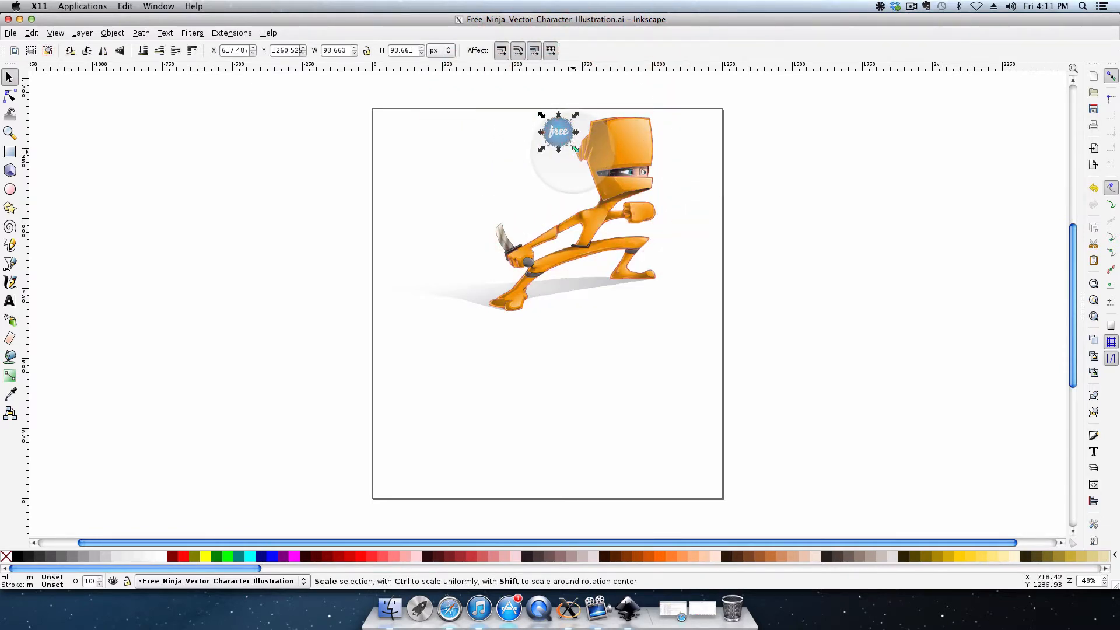
pyautogui.press('Delete')
pyautogui.click(559, 134)
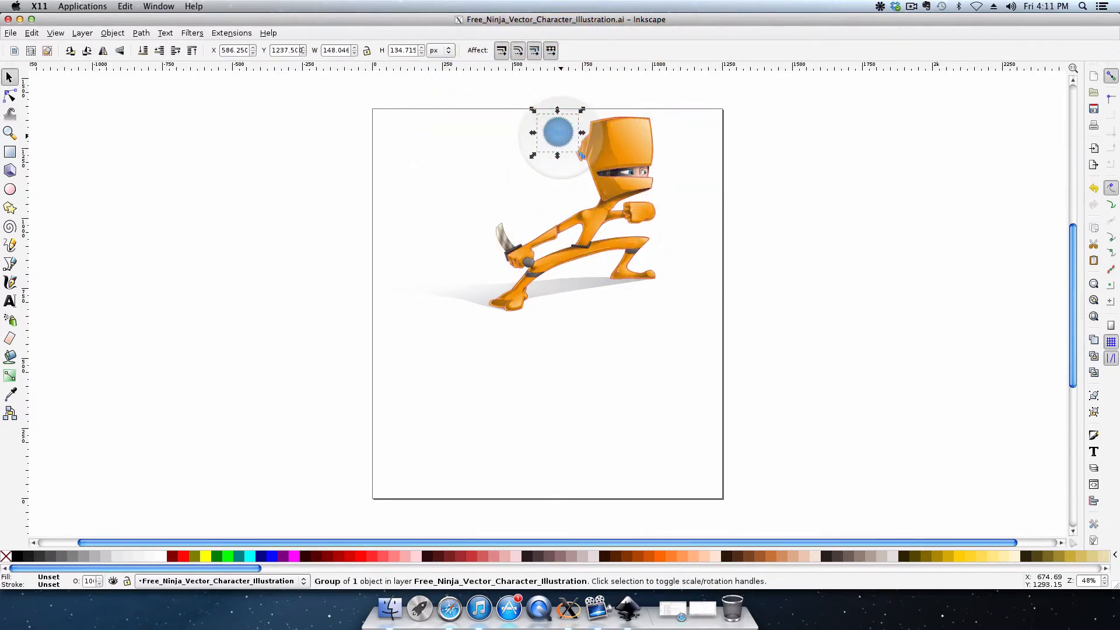
pyautogui.press('Delete')
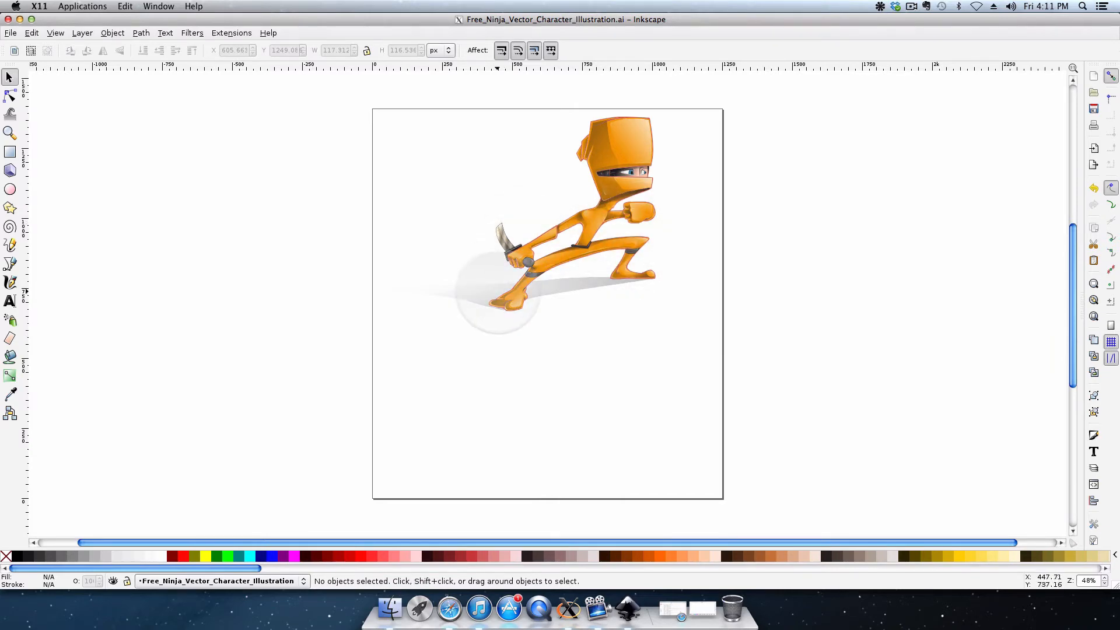
# Switch to the blank New document 2 and create the flowed text FREE at font size 144 in the page's upper part
pyautogui.click(703, 608)
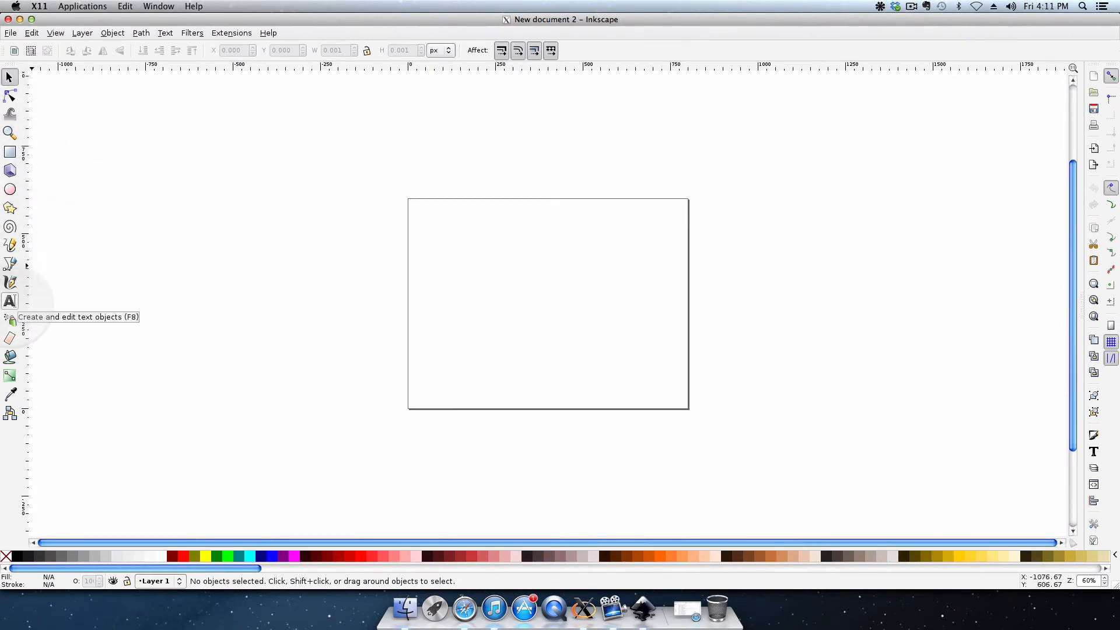
pyautogui.click(10, 302)
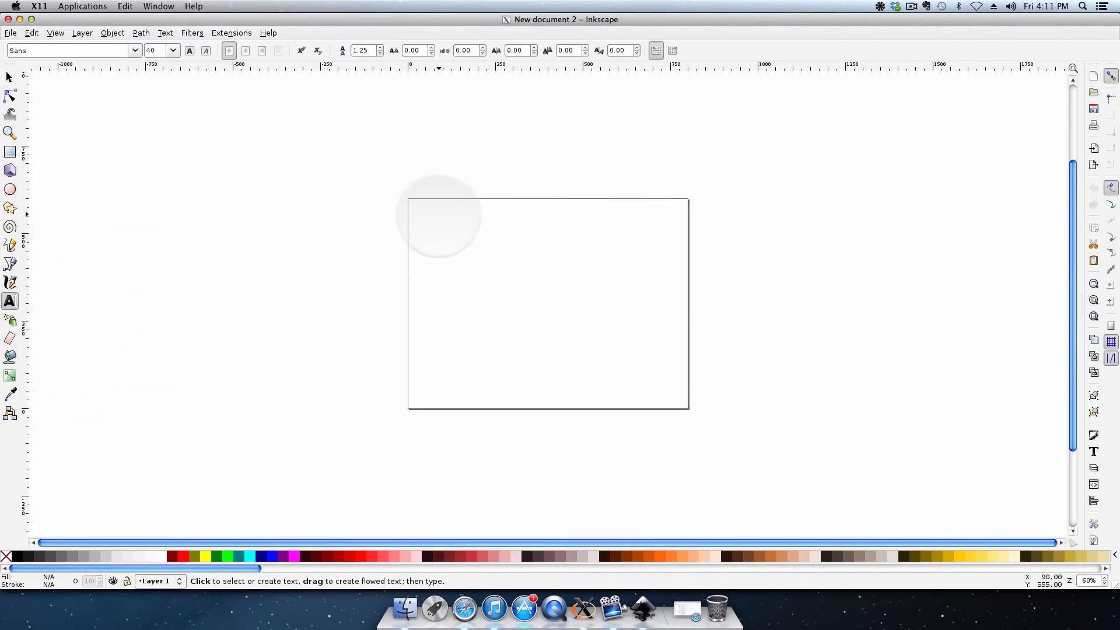
pyautogui.moveTo(415, 210); pyautogui.dragTo(680, 350)
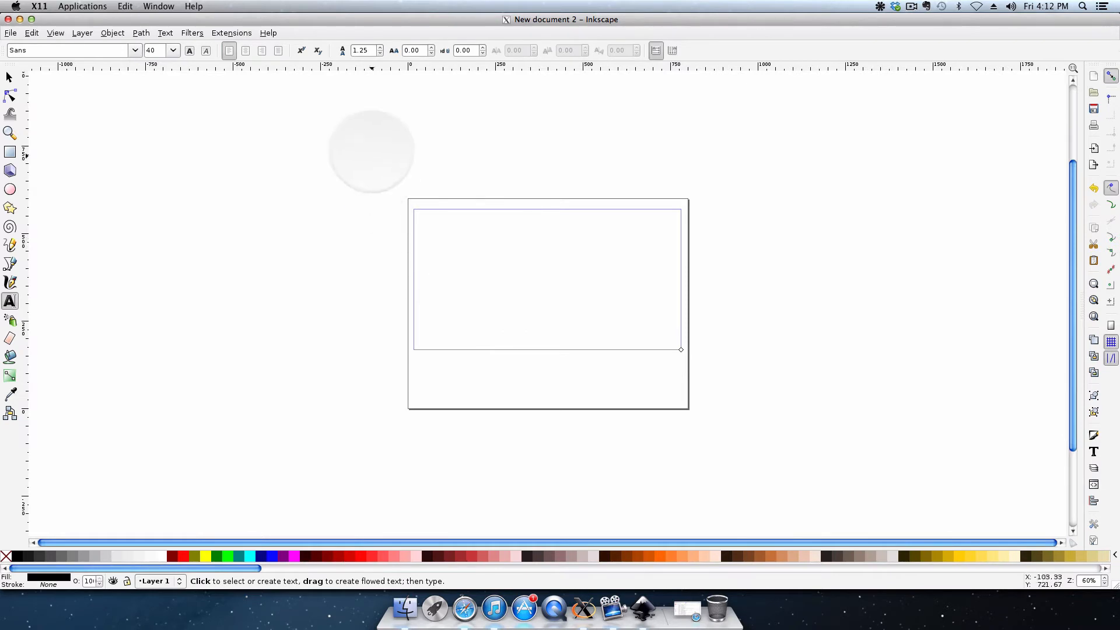
pyautogui.click(478, 276)
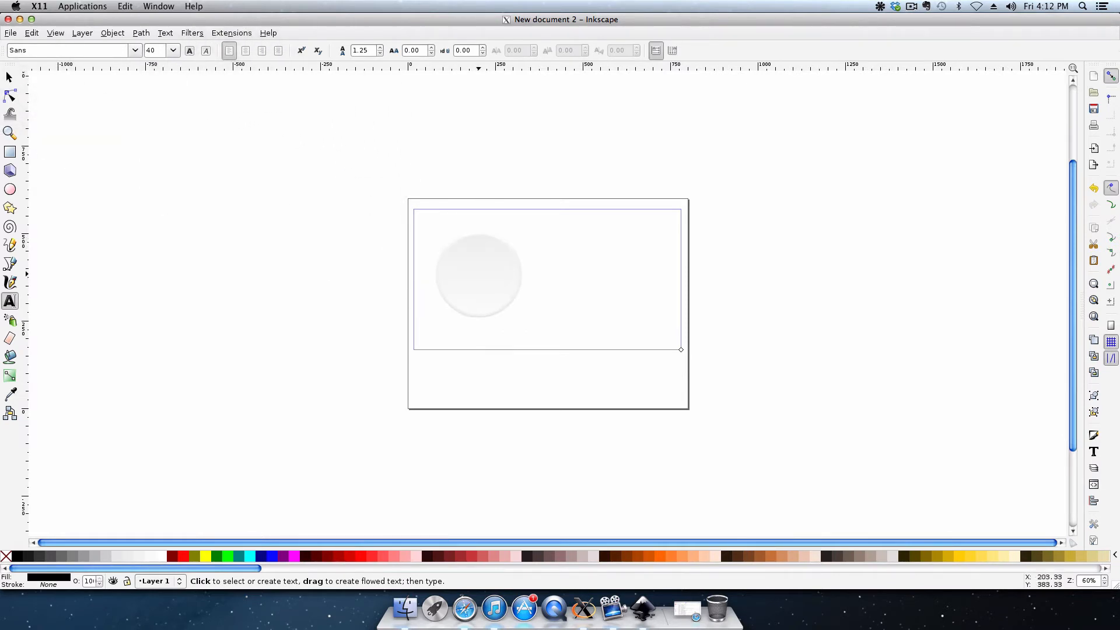
pyautogui.write('FREE')
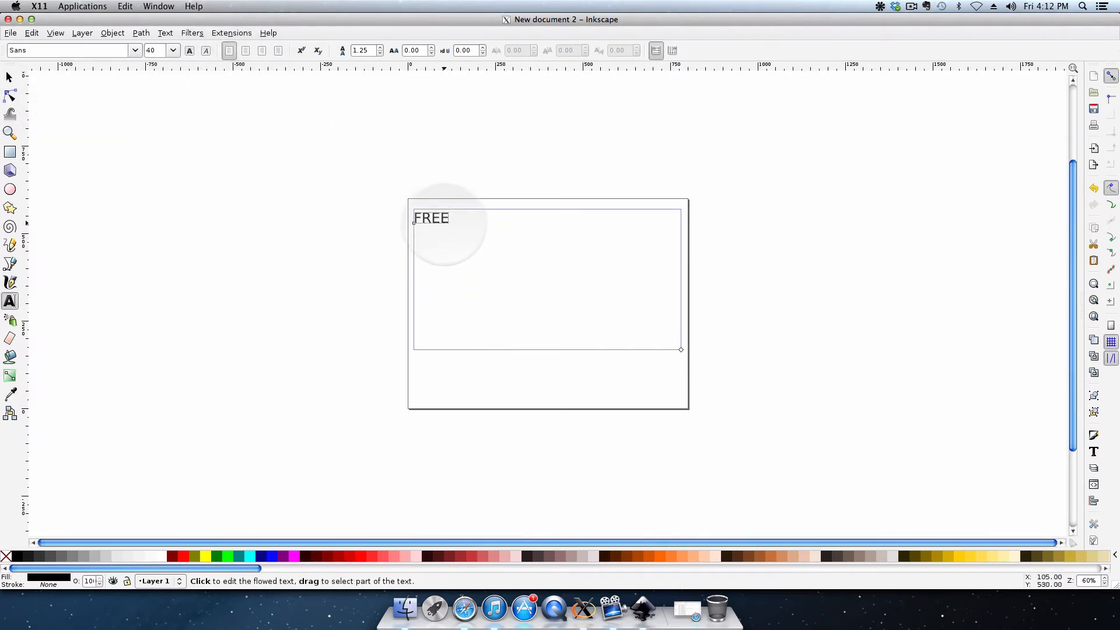
pyautogui.click(172, 50)
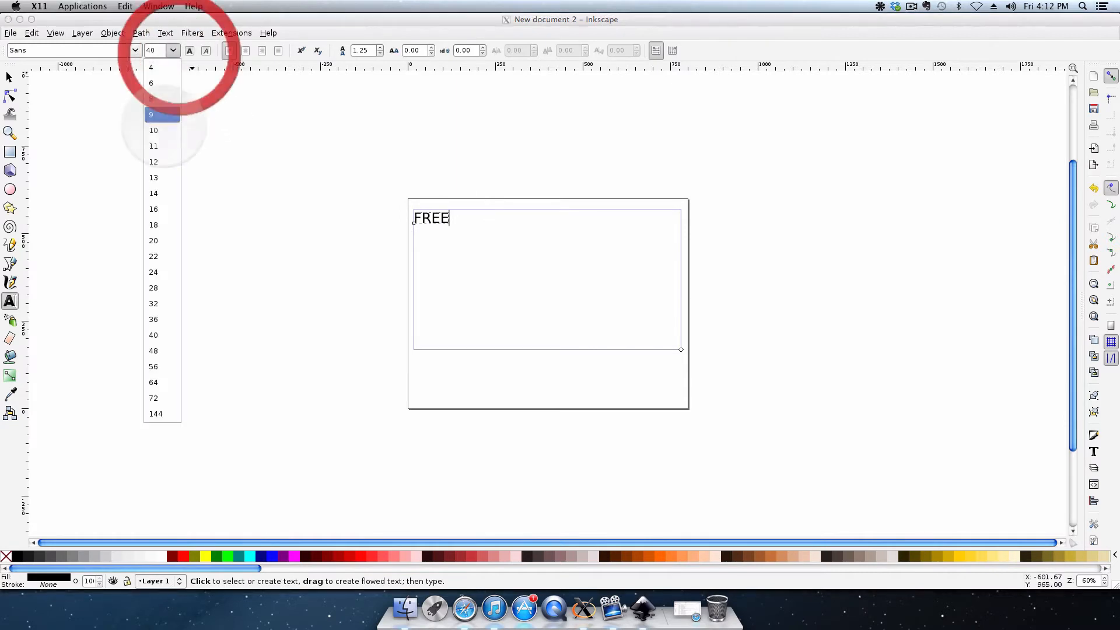
pyautogui.click(161, 415)
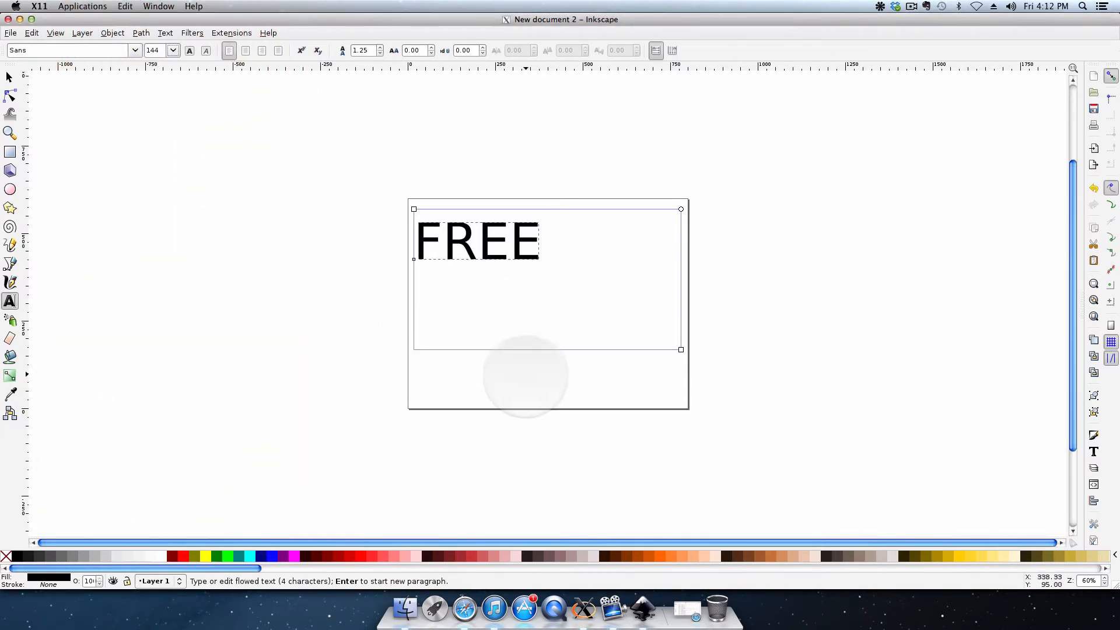
# Tighten the letter spacing of the word FREE to -12.62
pyautogui.doubleClick(492, 238)
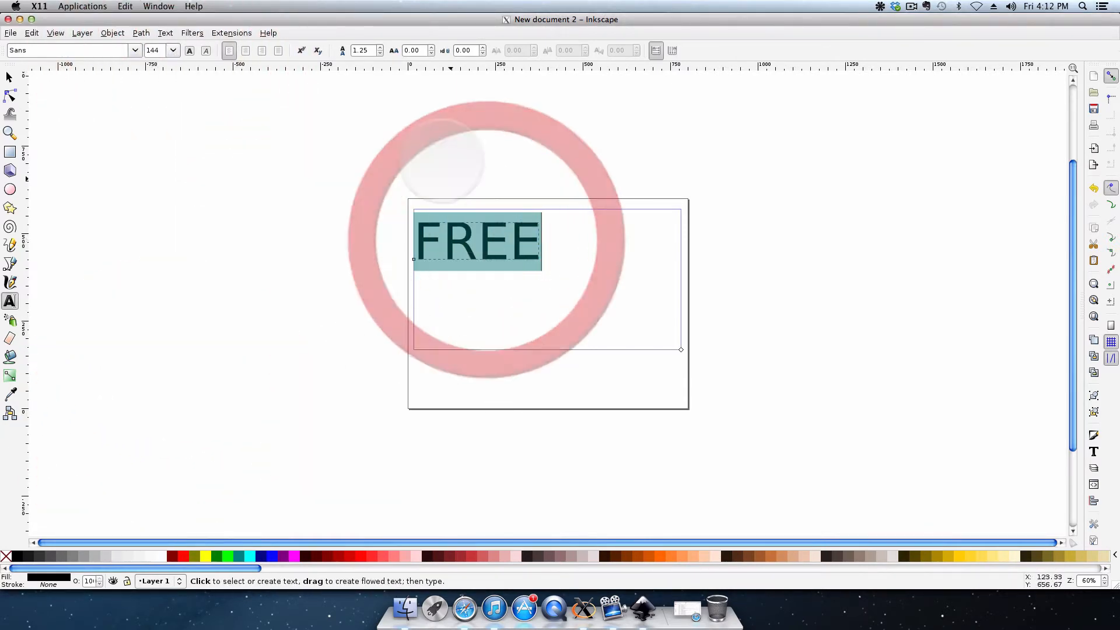
pyautogui.click(431, 53)
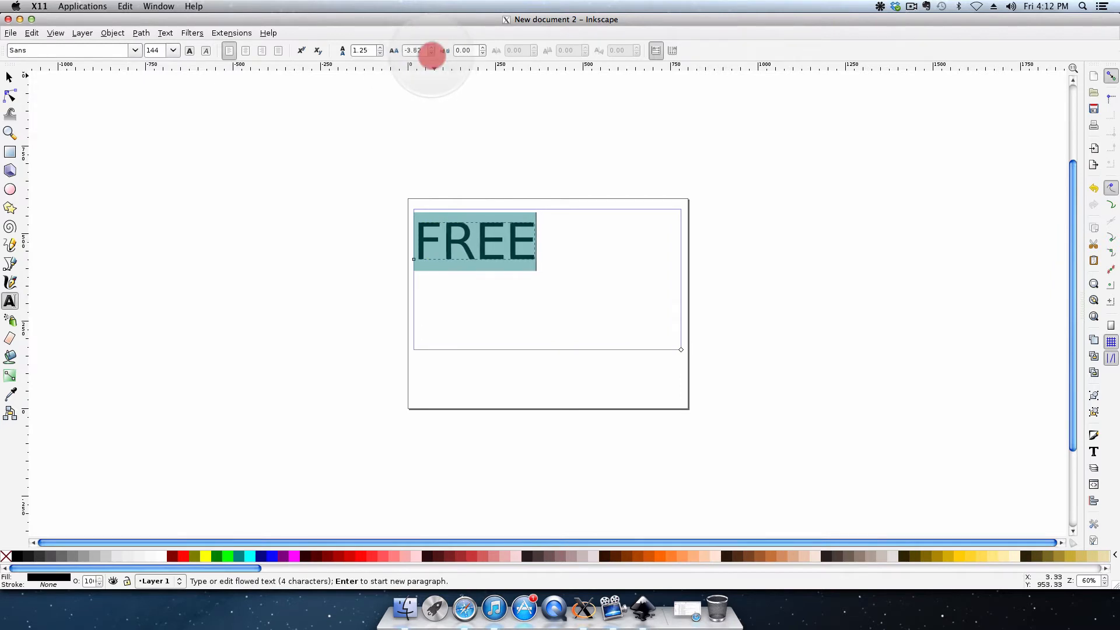
pyautogui.click(432, 54)
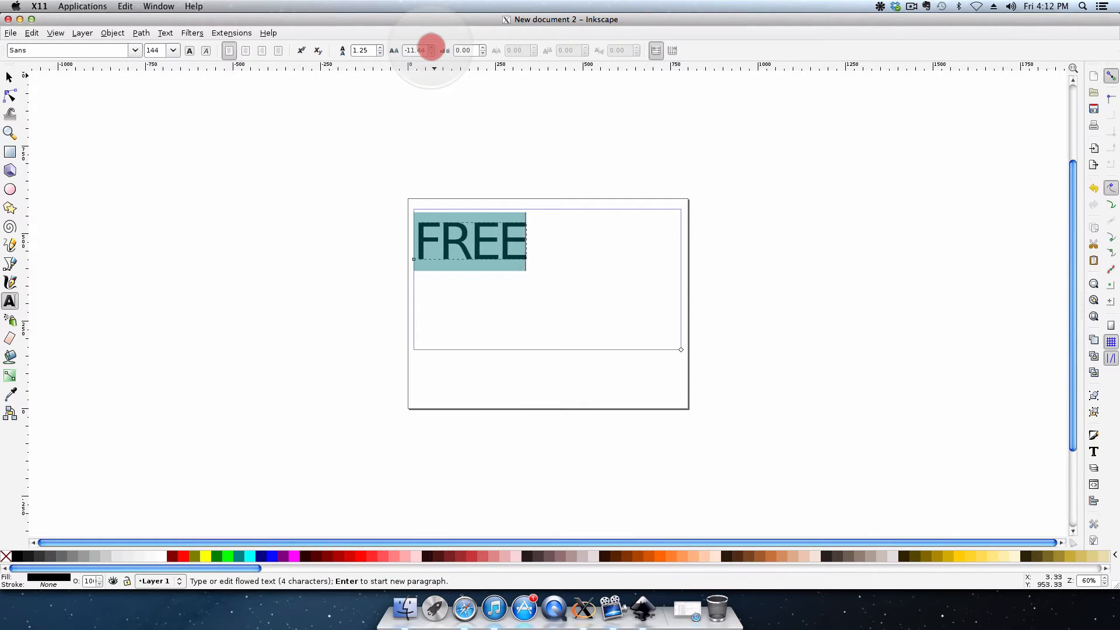
pyautogui.click(431, 47)
pyautogui.click(496, 237)
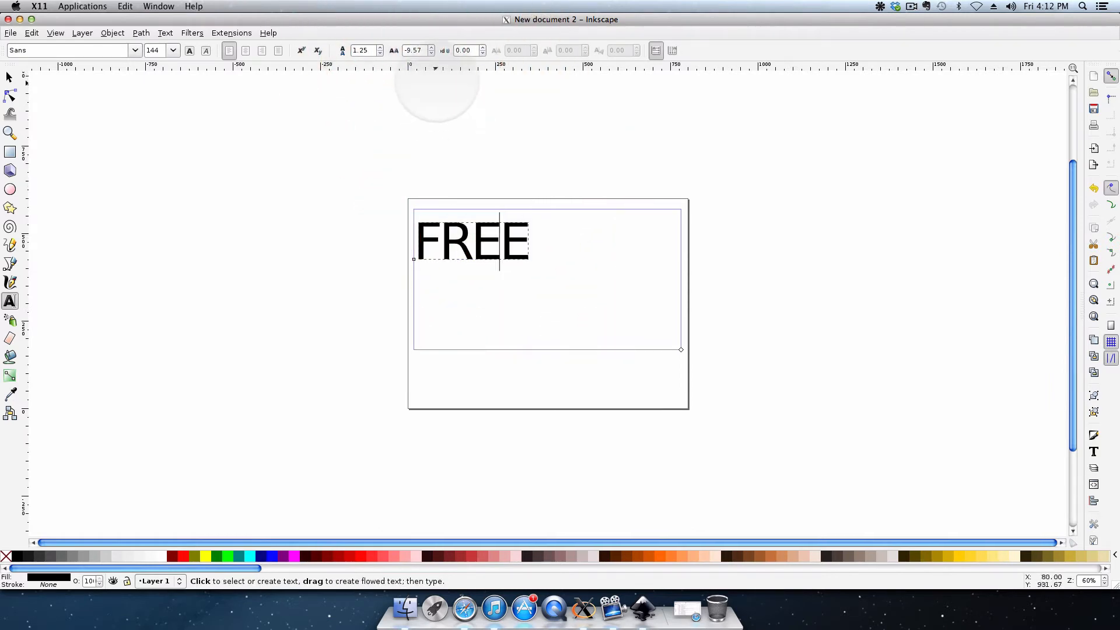
pyautogui.click(431, 53)
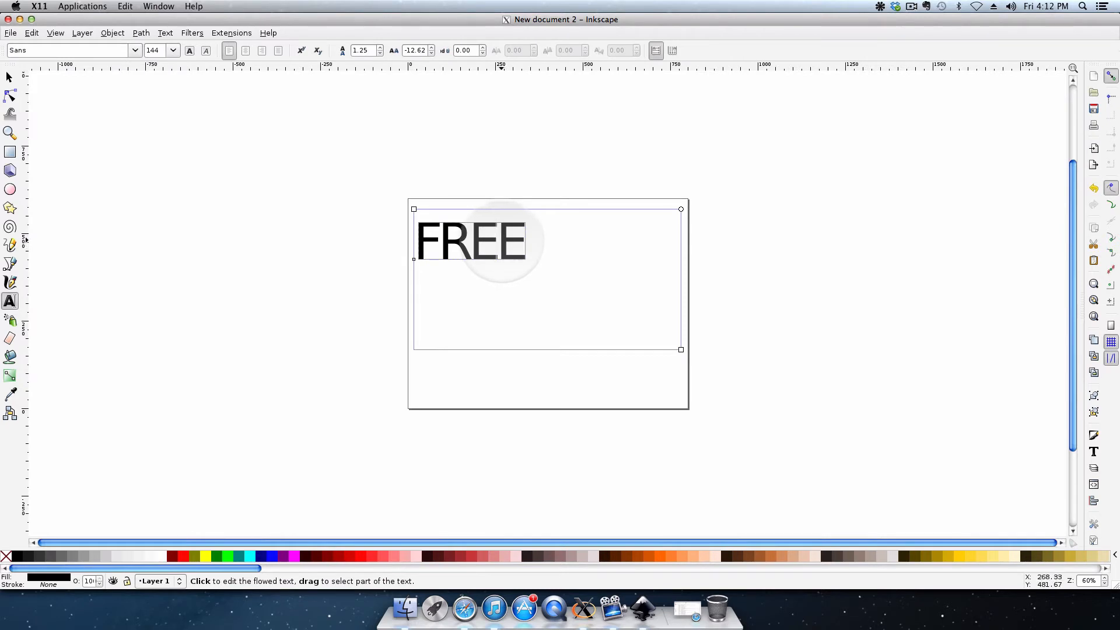
pyautogui.click(497, 241)
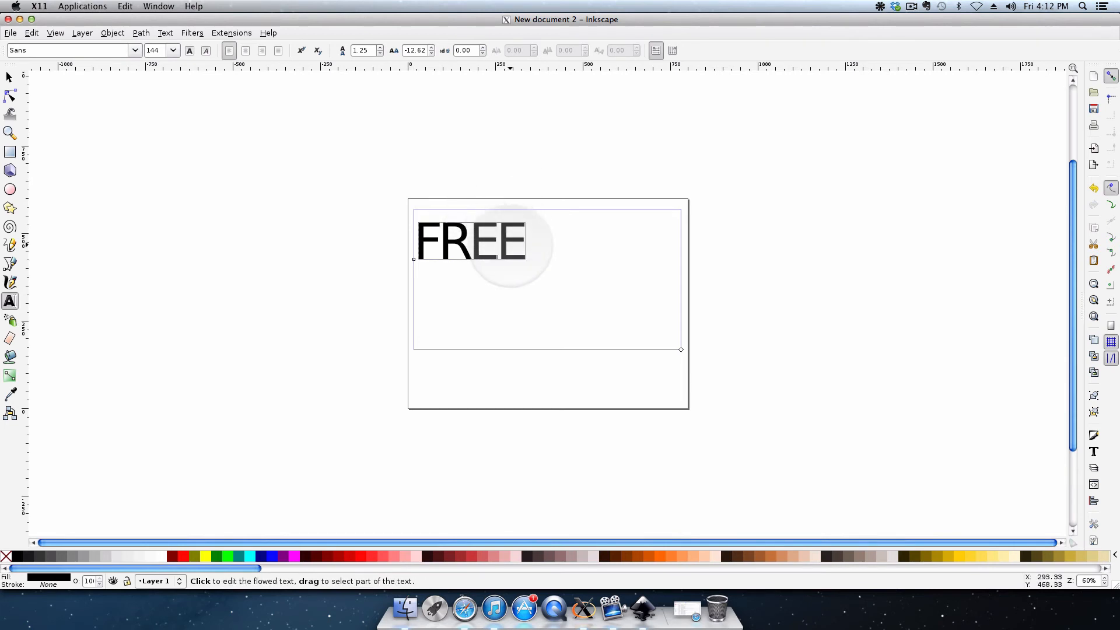
# Enlarge the FREE text to about 757 by 300 px to span the page width, and move it up near the page's upper edge
pyautogui.click(9, 77)
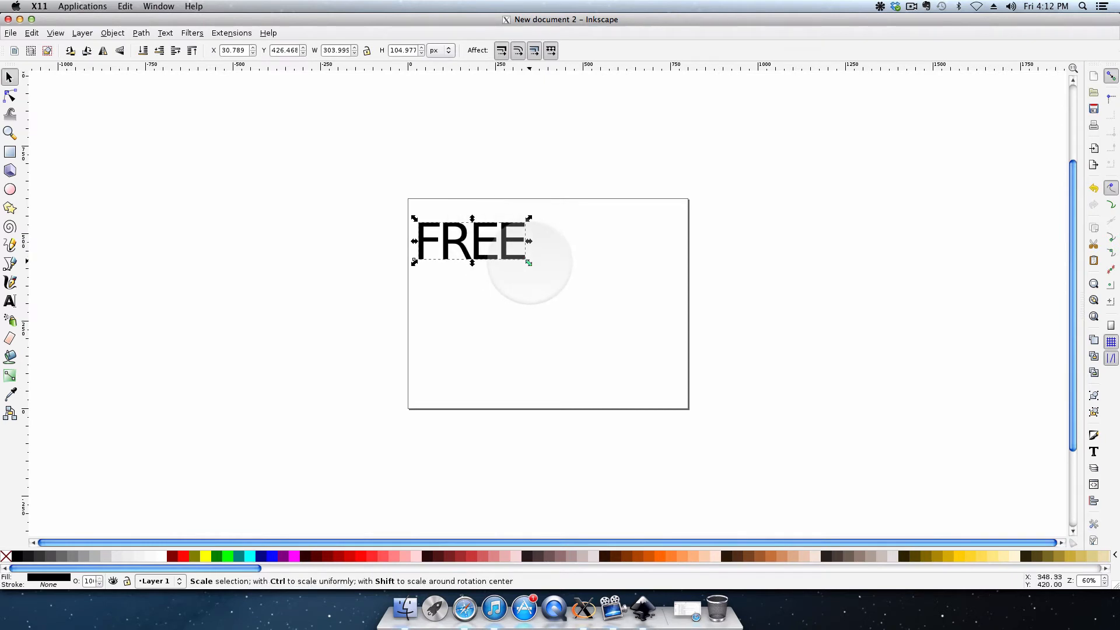
pyautogui.moveTo(528, 263); pyautogui.dragTo(688, 331)
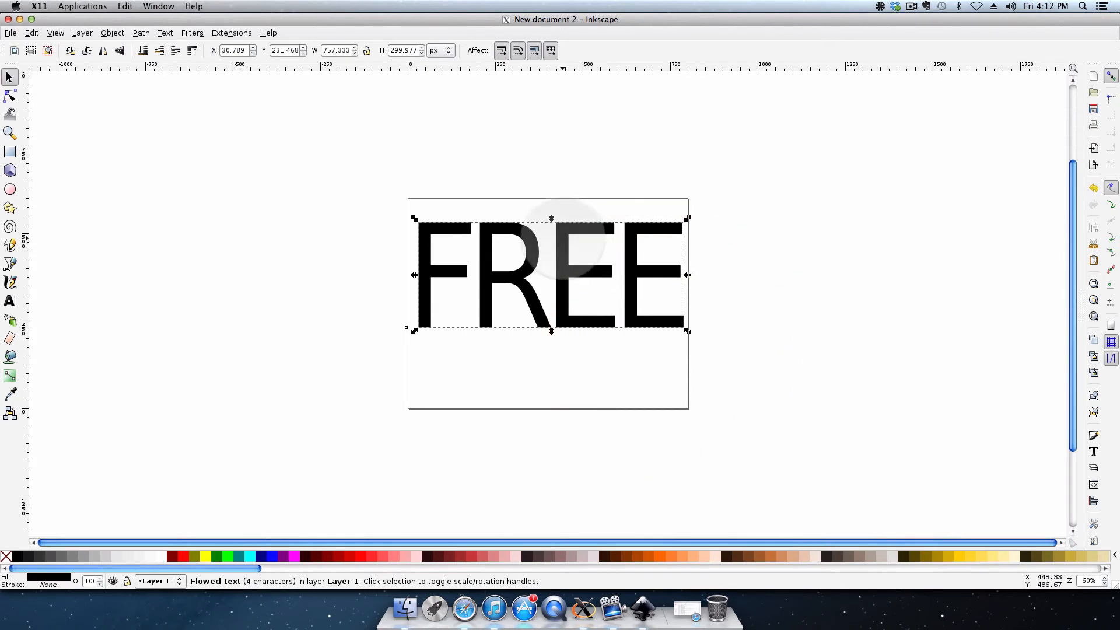
pyautogui.moveTo(563, 237); pyautogui.dragTo(562, 220)
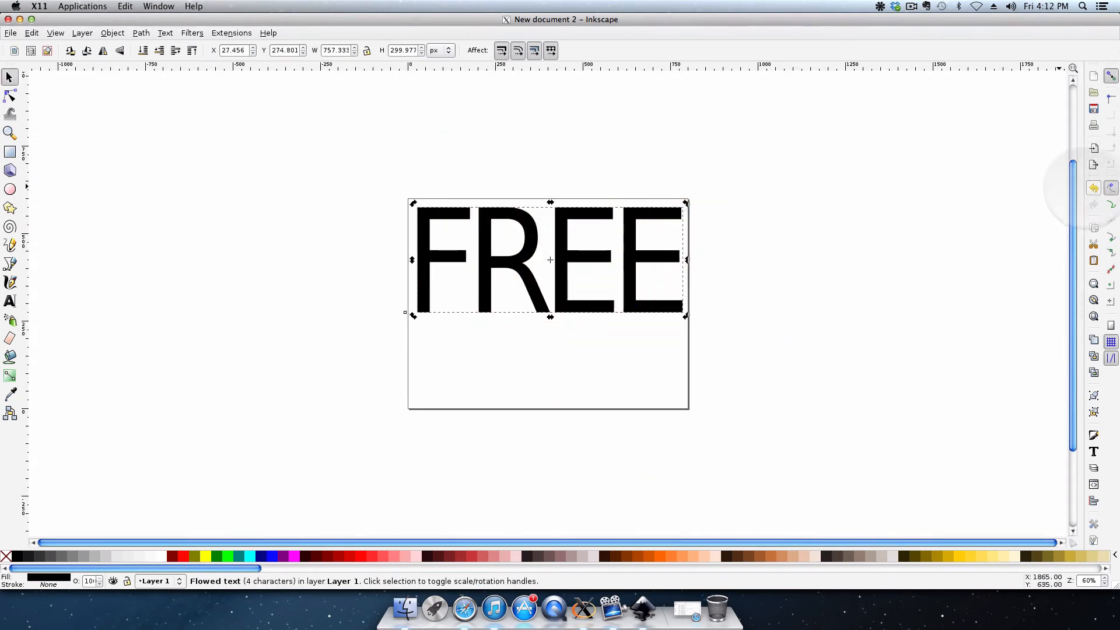
# Undo the FREE text's move and enlargement, and redo both changes
pyautogui.click(1094, 188)
pyautogui.click(1093, 188)
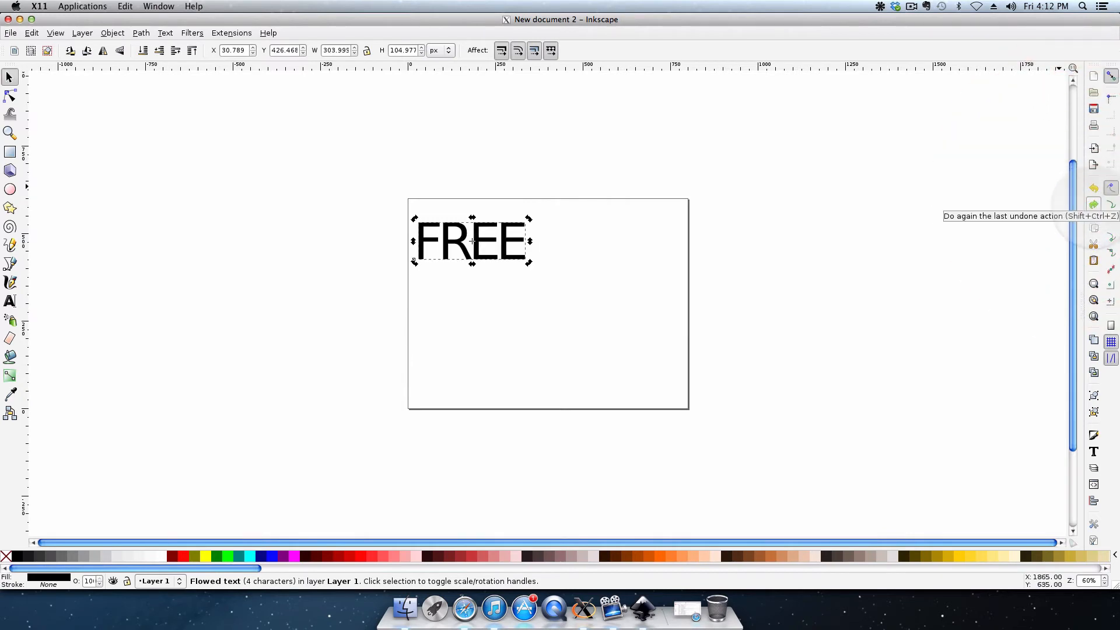
pyautogui.click(1093, 204)
pyautogui.click(1094, 204)
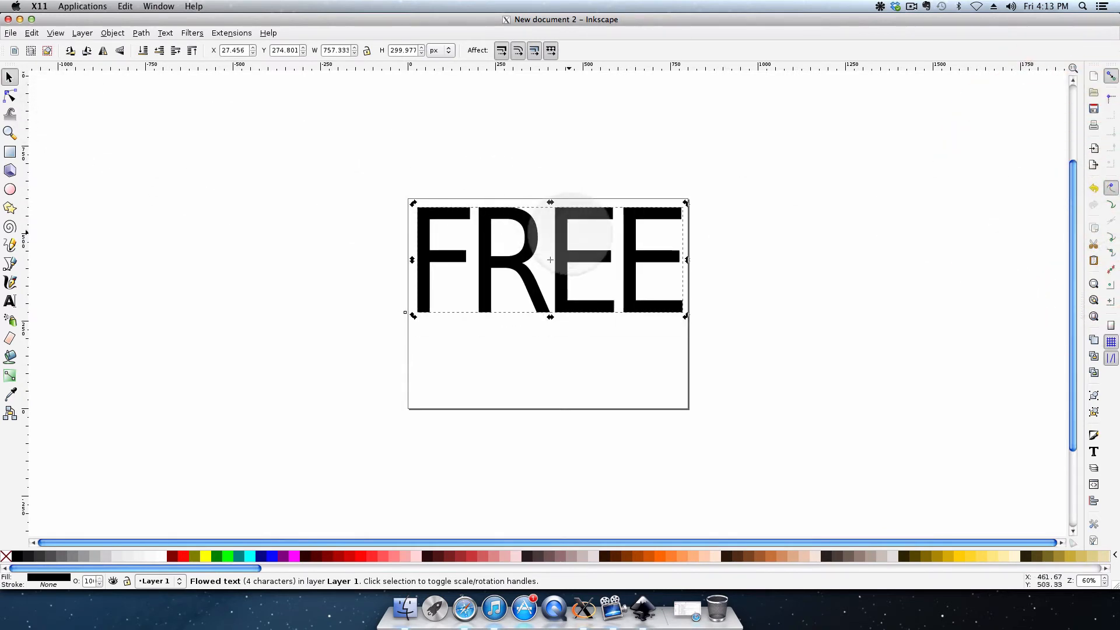
# Nudge the FREE text slightly upward to about X 25.8, Y 279.8 px, and convert it with Object to Path
pyautogui.moveTo(529, 231); pyautogui.dragTo(528, 227)
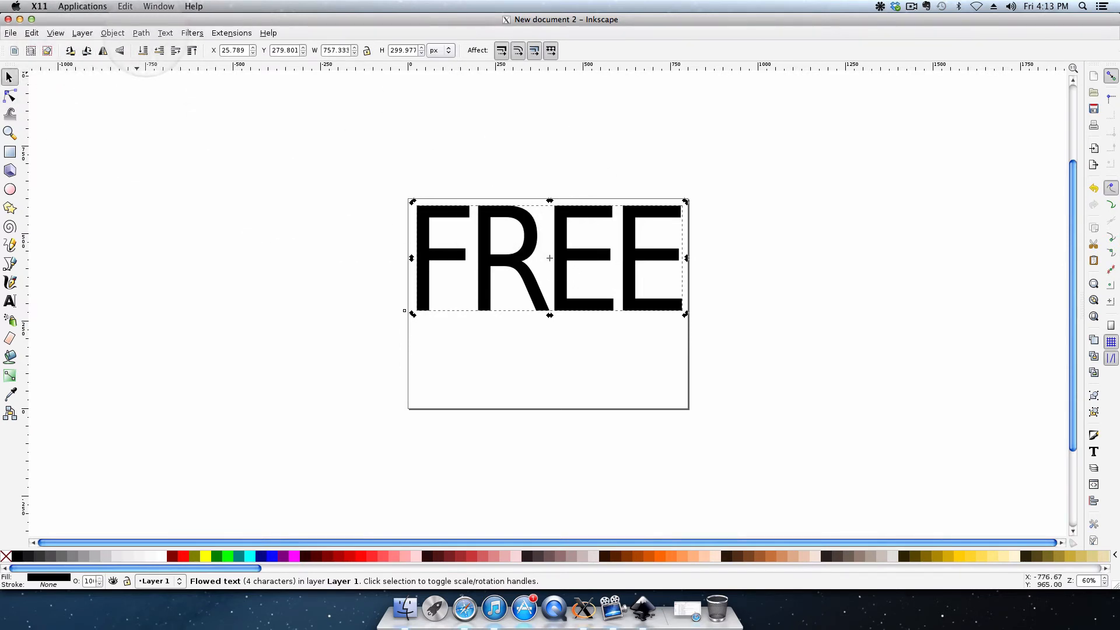
pyautogui.click(140, 33)
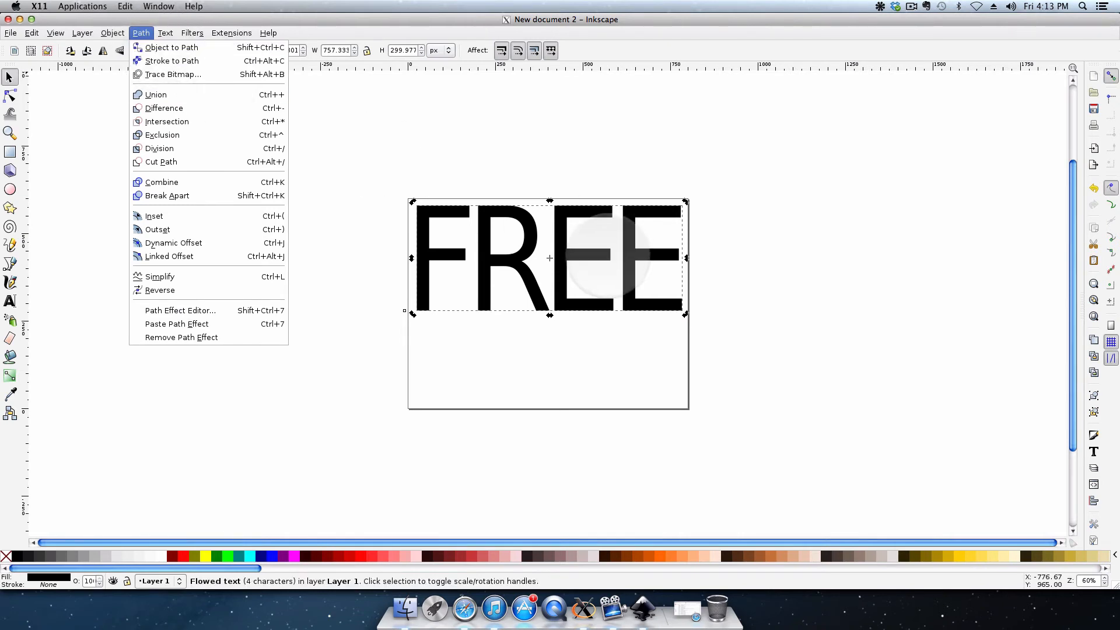
pyautogui.click(575, 249)
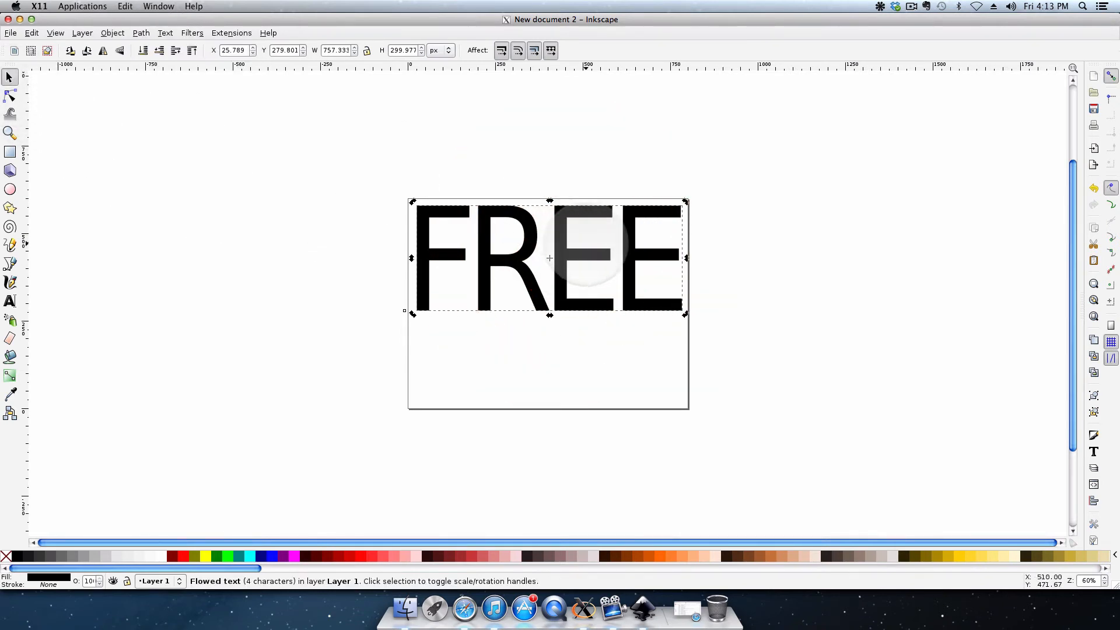
pyautogui.click(141, 33)
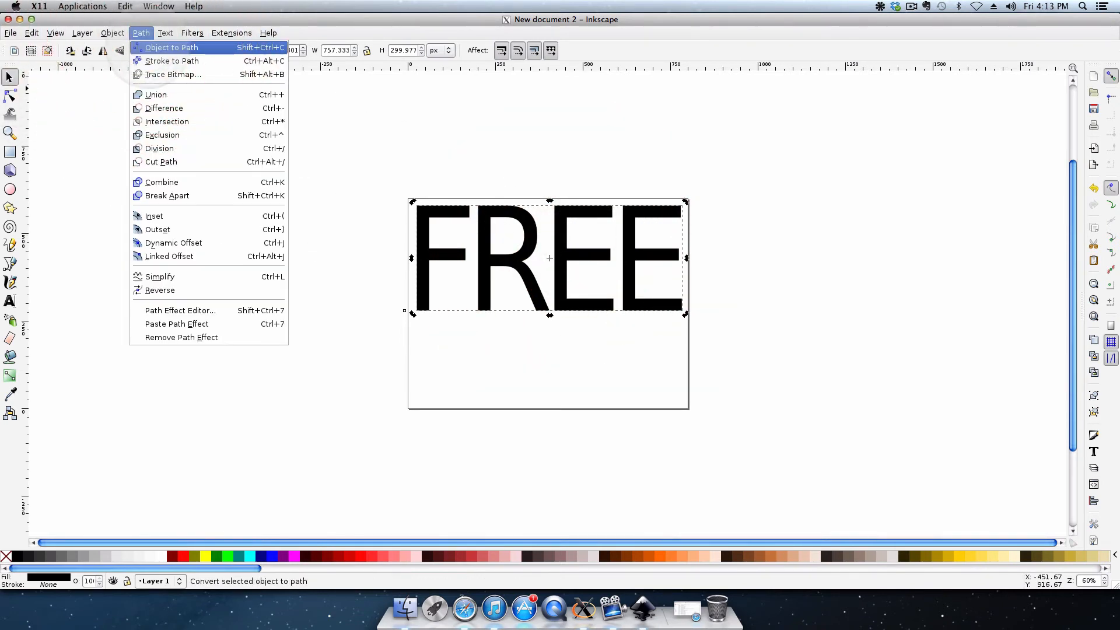
pyautogui.click(152, 47)
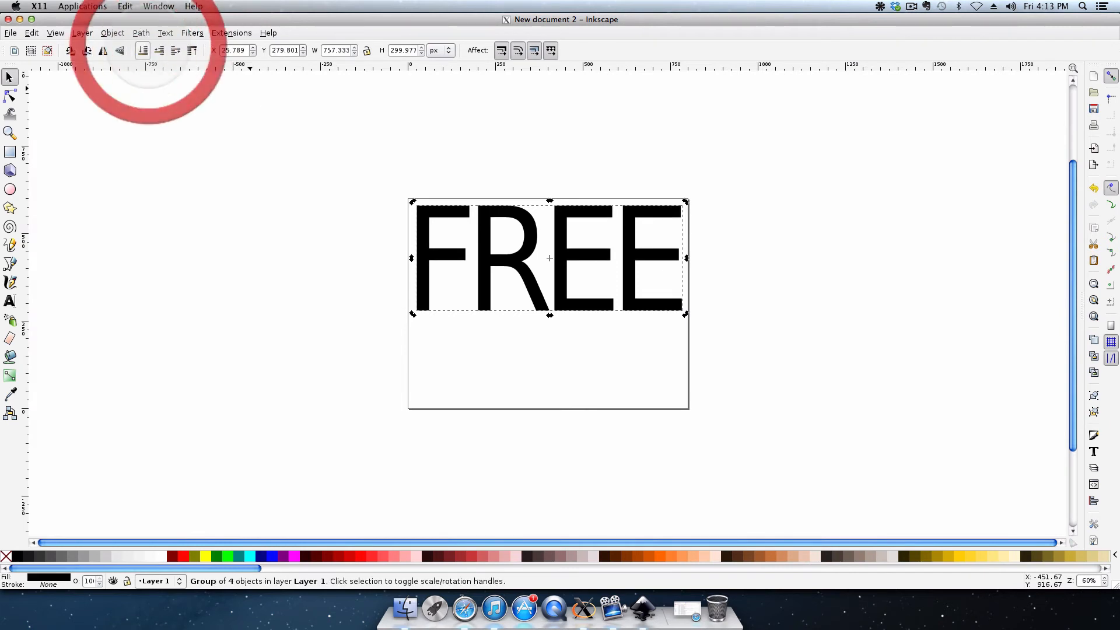
# Enter the FREE letter group, select its letters individually, and move the last E slightly down and left to about X 592.9, Y 248.1 px
pyautogui.click(533, 255)
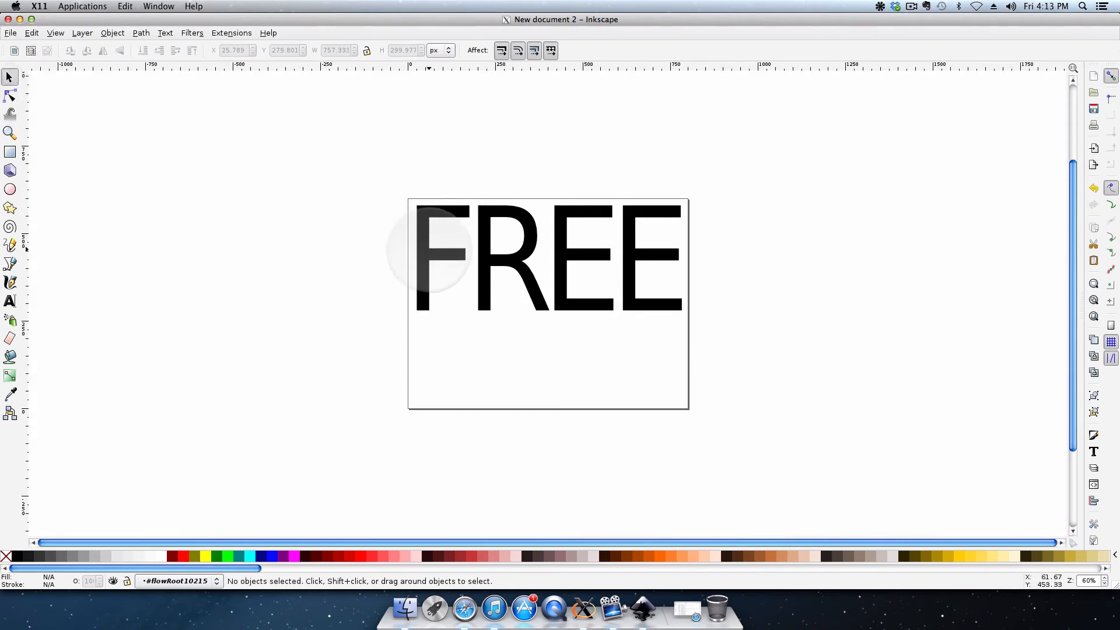
pyautogui.click(425, 250)
pyautogui.click(507, 243)
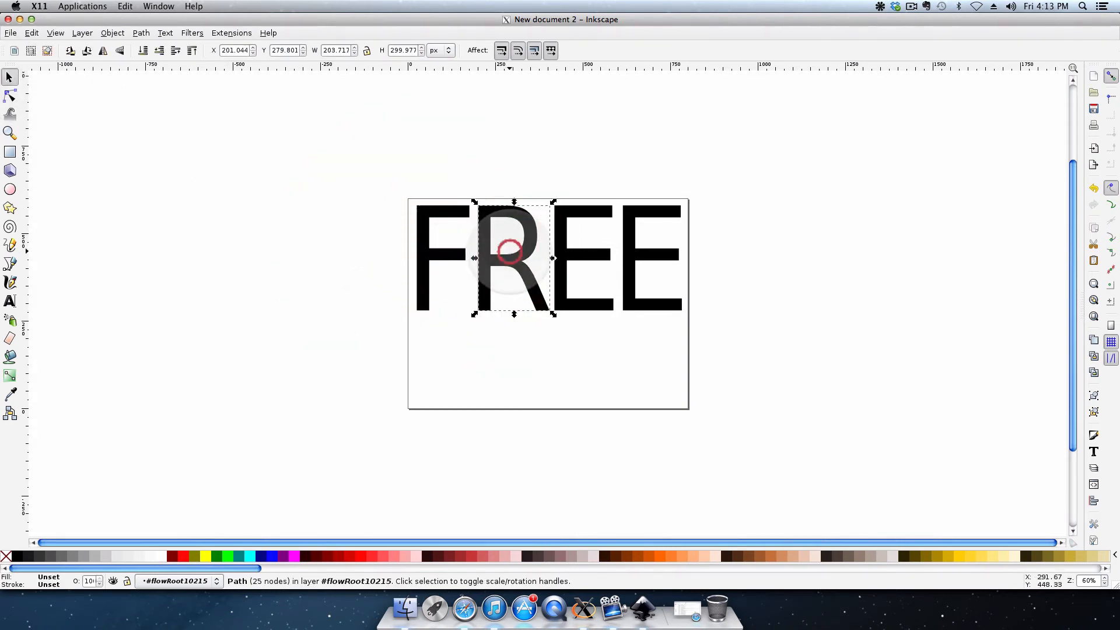
pyautogui.click(590, 252)
pyautogui.click(668, 256)
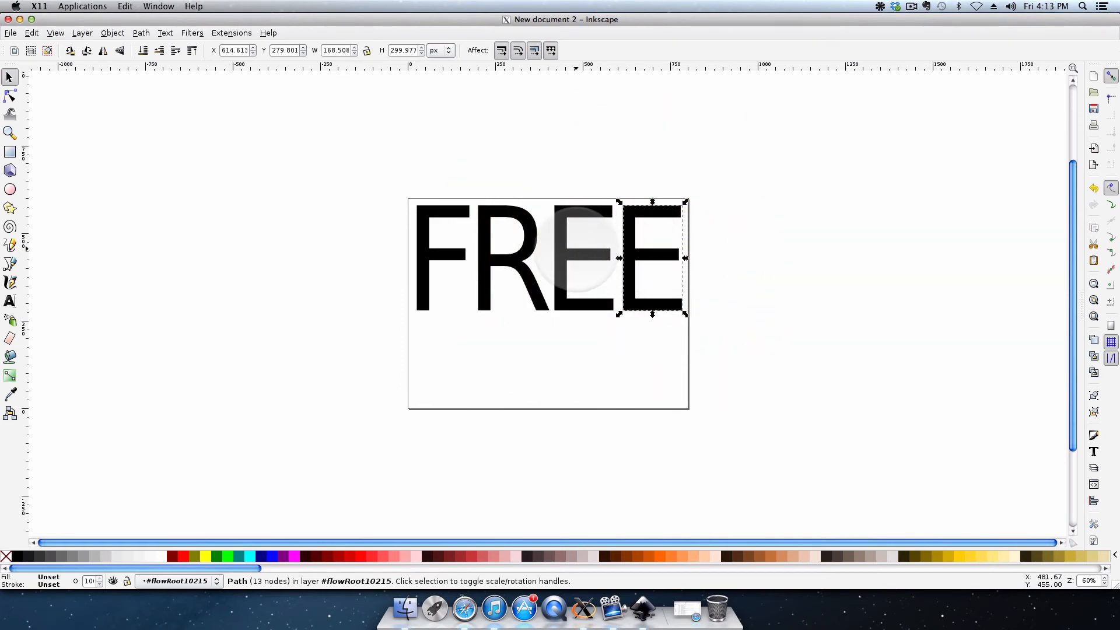
pyautogui.click(578, 251)
pyautogui.click(627, 241)
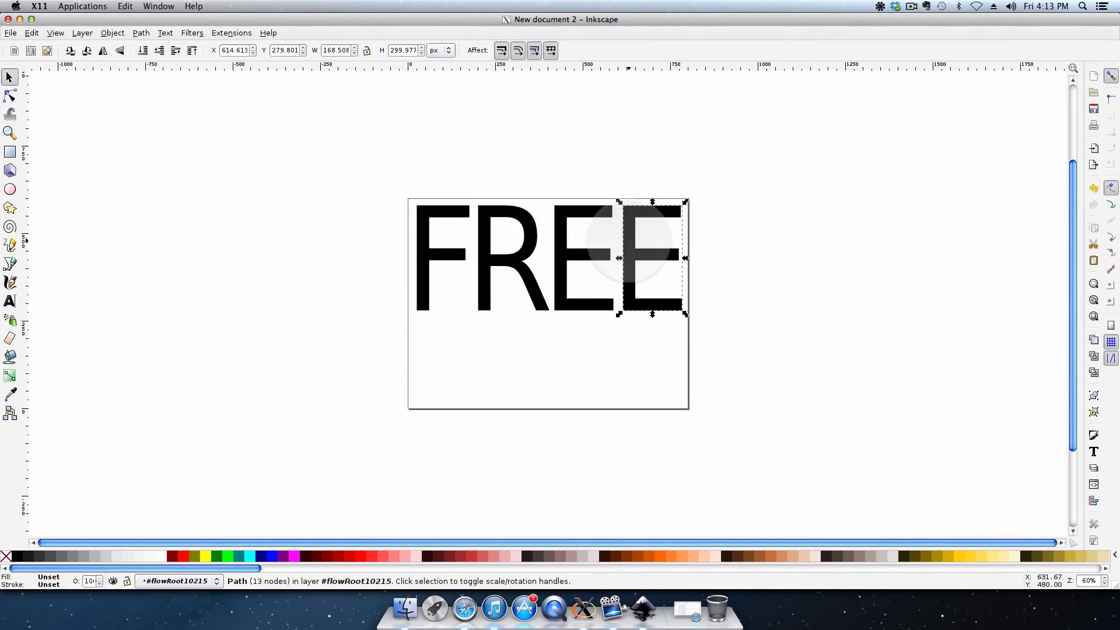
pyautogui.moveTo(631, 238); pyautogui.dragTo(621, 251)
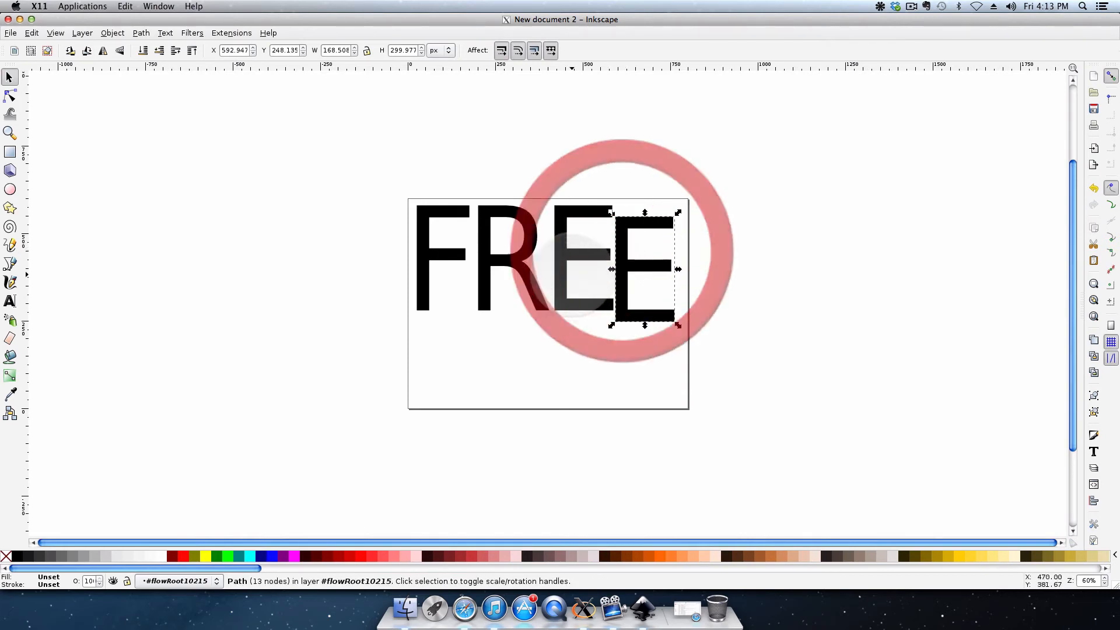
# Stagger the letters by moving F and R slightly down, the first E up and left, and the last E to about X 571.3, Y 244.8 px
pyautogui.click(439, 253)
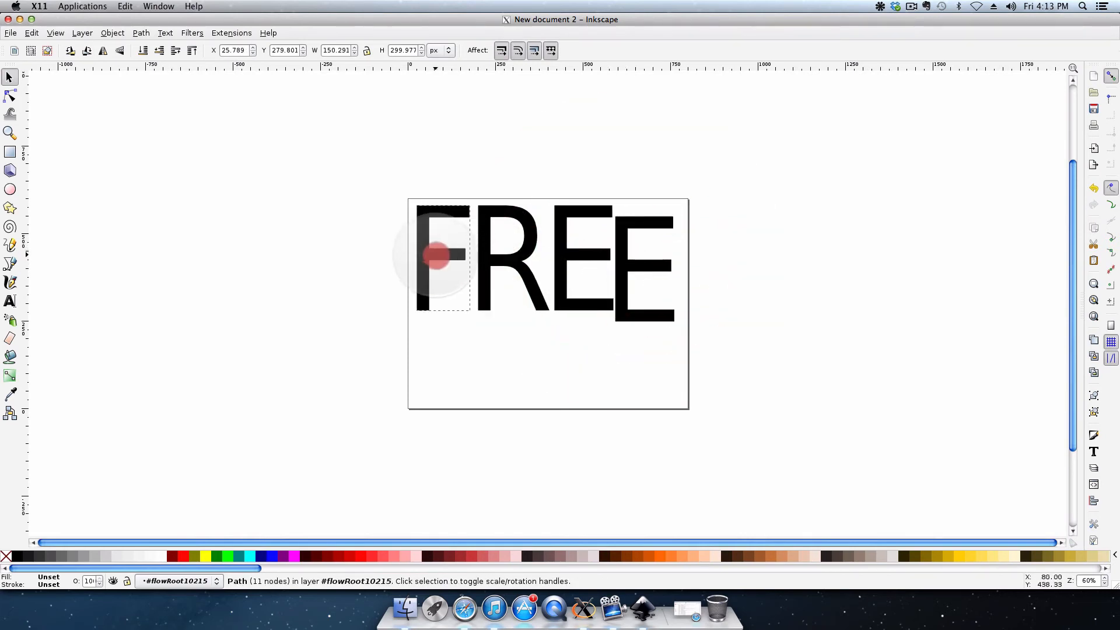
pyautogui.moveTo(441, 255); pyautogui.dragTo(508, 272)
pyautogui.moveTo(559, 237); pyautogui.dragTo(550, 235)
pyautogui.moveTo(622, 236)
pyautogui.mouseDown()
pyautogui.moveTo(607, 228)
pyautogui.moveTo(629, 253)
pyautogui.moveTo(612, 237)
pyautogui.mouseUp()
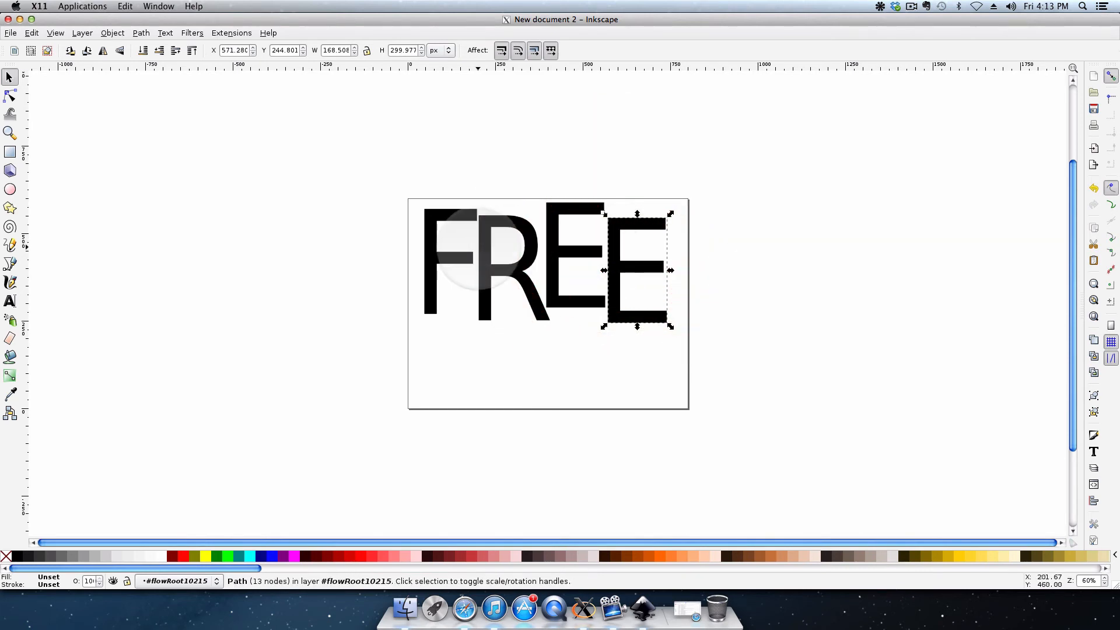
# Nudge the R left to about X 201 px and move the F slightly up to about X 44.1, Y 283.1 px
pyautogui.click(479, 248)
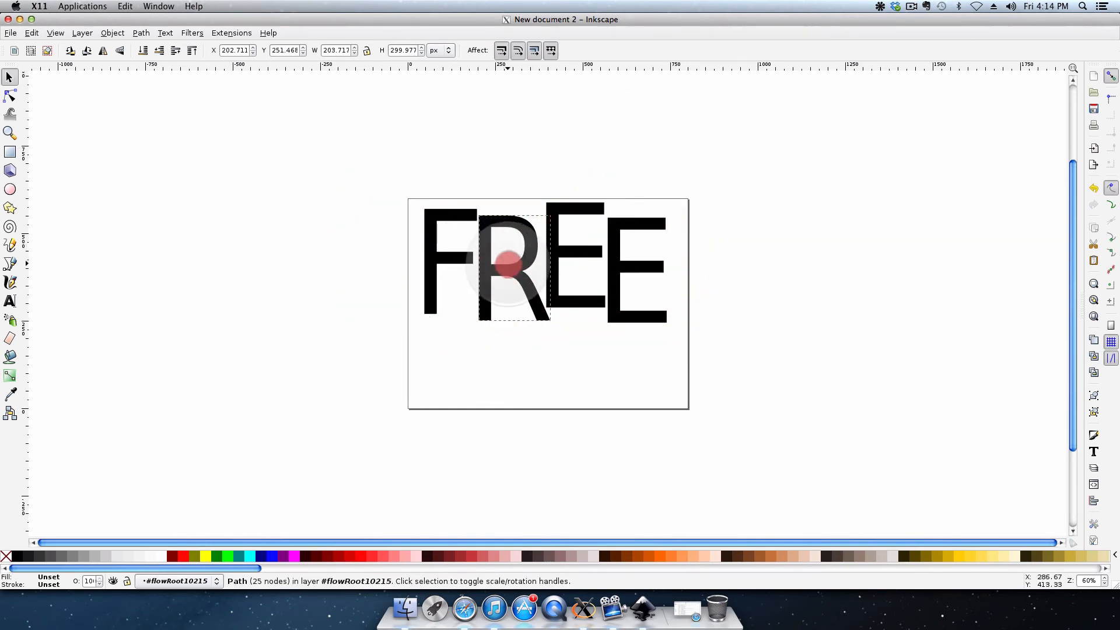
pyautogui.moveTo(507, 264); pyautogui.dragTo(506, 264)
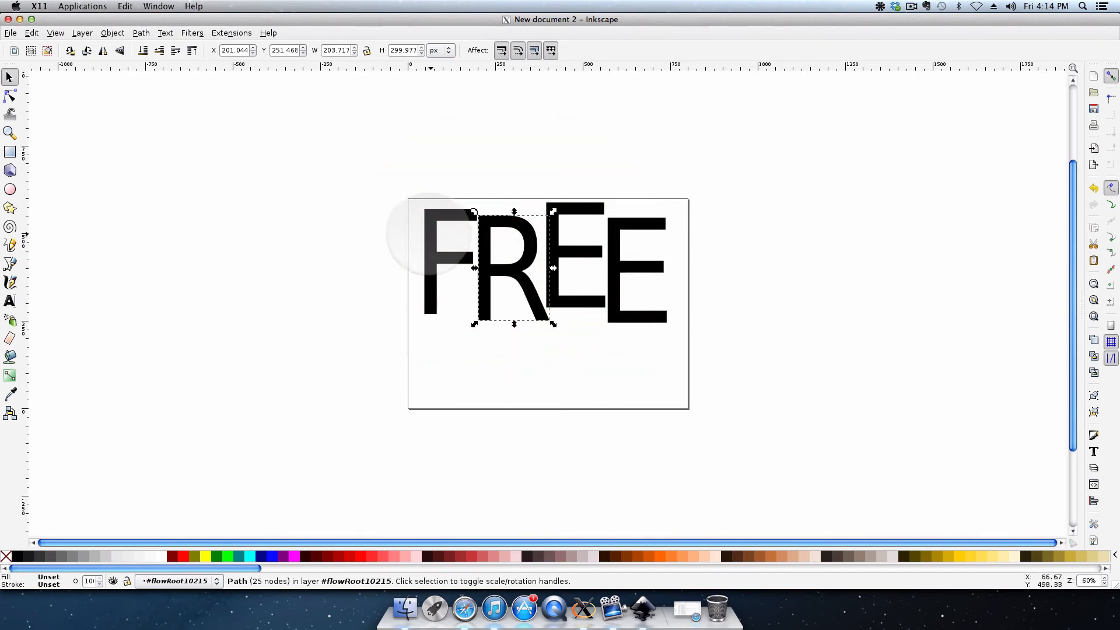
pyautogui.click(430, 230)
pyautogui.moveTo(431, 226); pyautogui.dragTo(429, 222)
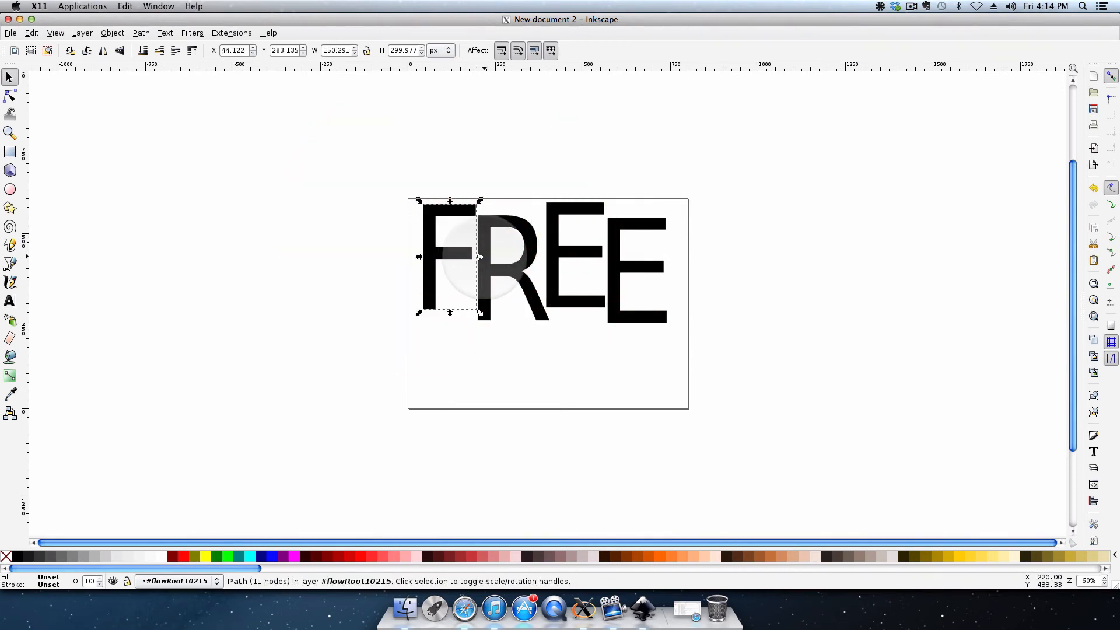
pyautogui.click(911, 6)
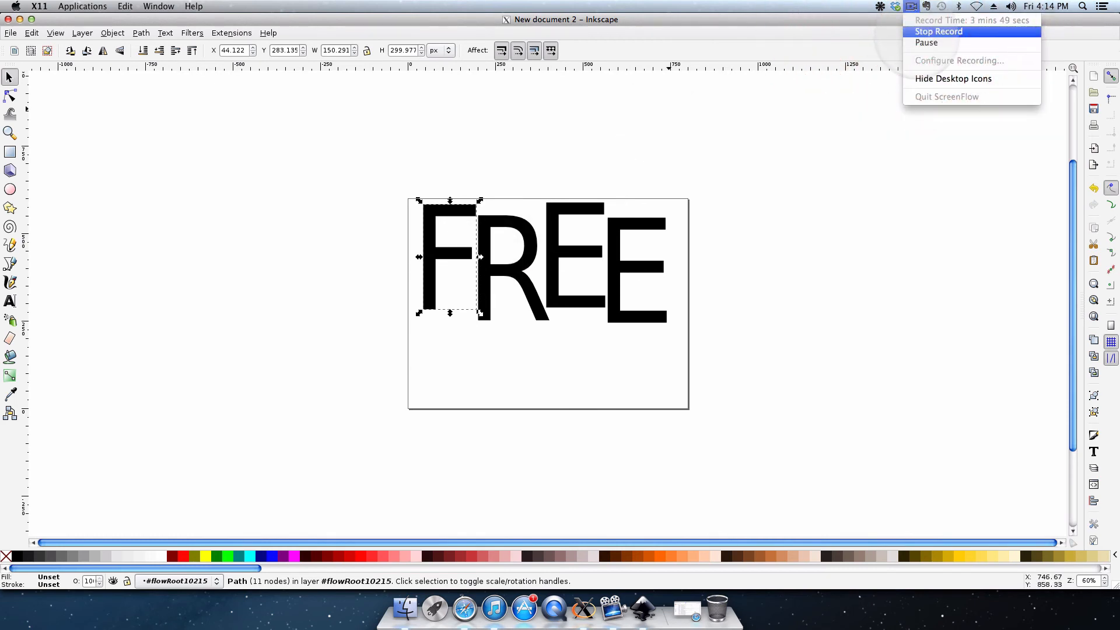
pyautogui.click(926, 42)
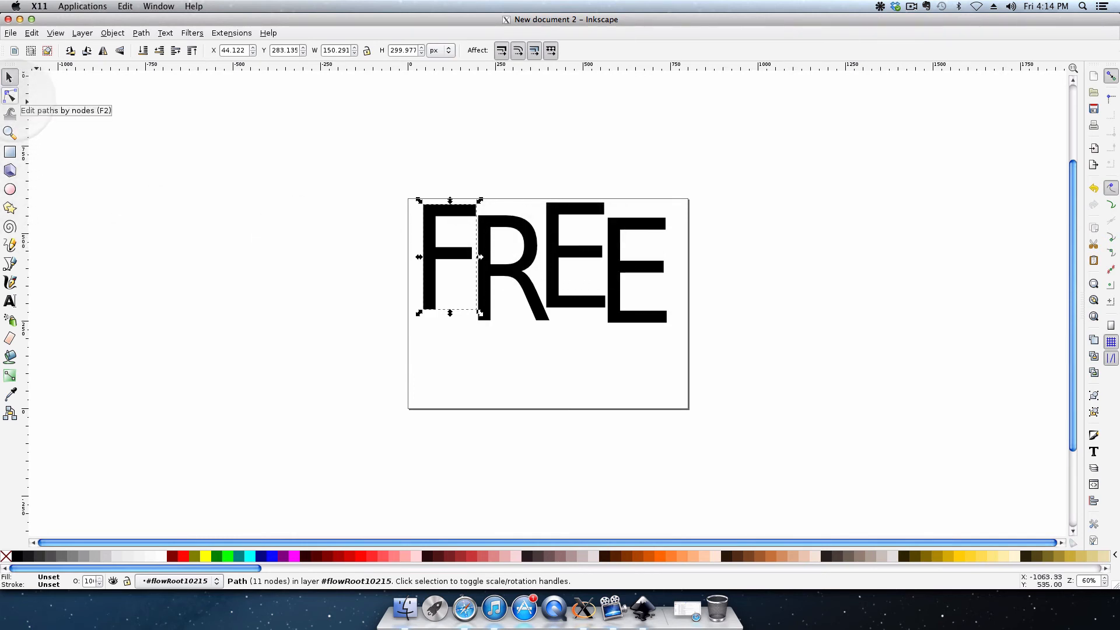
# Edit the R's nodes to stretch and widen its diagonal leg down and right, placing the leg's outer mid node at about X 388.9, Y 288.4 px
pyautogui.click(11, 96)
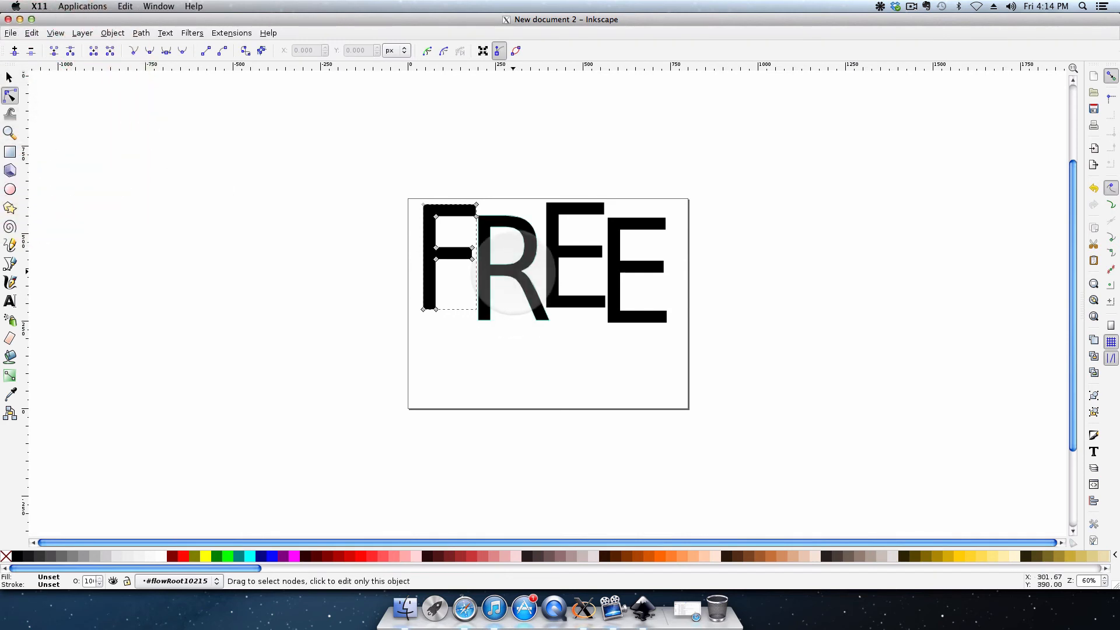
pyautogui.click(507, 282)
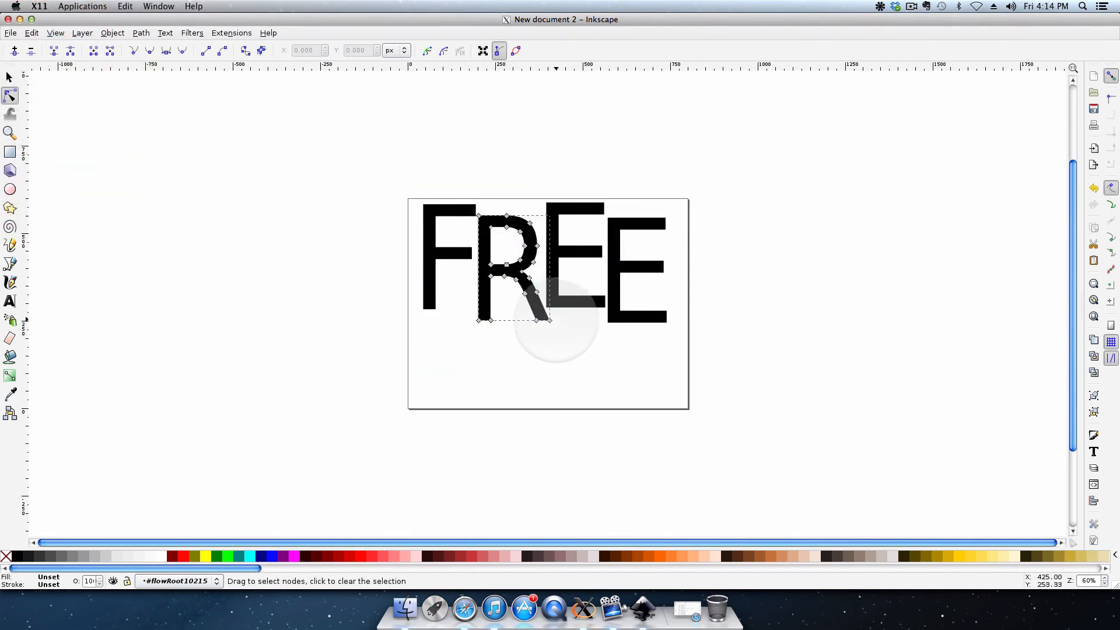
pyautogui.moveTo(536, 320)
pyautogui.mouseDown()
pyautogui.moveTo(536, 336)
pyautogui.moveTo(554, 324)
pyautogui.moveTo(552, 333)
pyautogui.mouseUp()
pyautogui.moveTo(536, 292)
pyautogui.mouseDown()
pyautogui.moveTo(537, 338)
pyautogui.moveTo(567, 337)
pyautogui.moveTo(544, 309)
pyautogui.mouseUp()
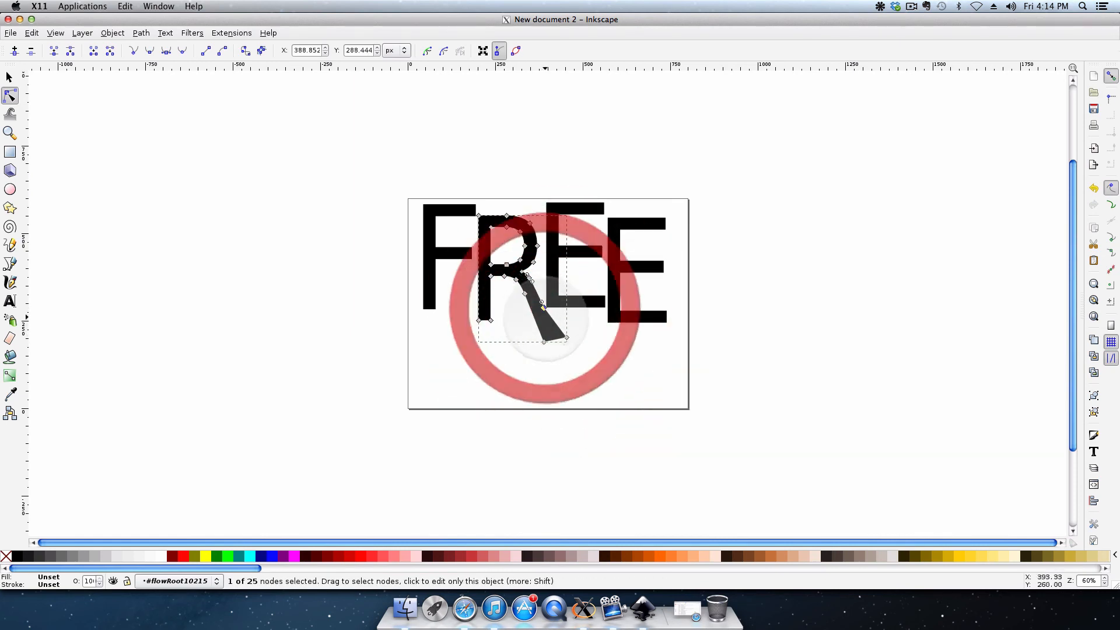
# Edit the first E's nodes to thicken the upper part of its stem and shorten its lowest arm to about X 517.5 px
pyautogui.click(594, 253)
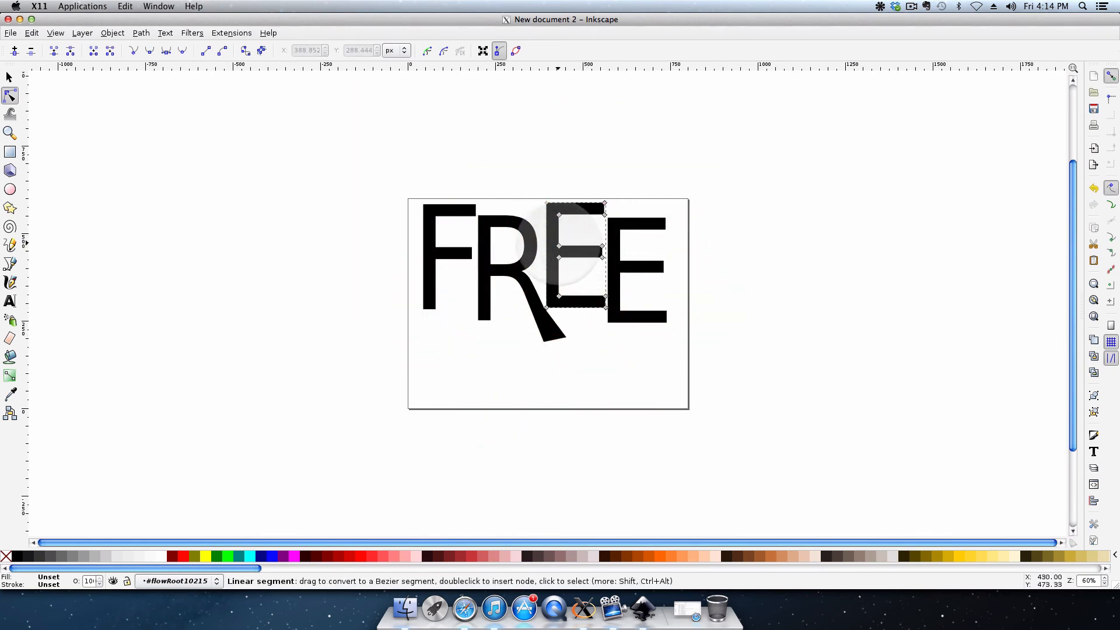
pyautogui.moveTo(559, 246); pyautogui.dragTo(566, 216)
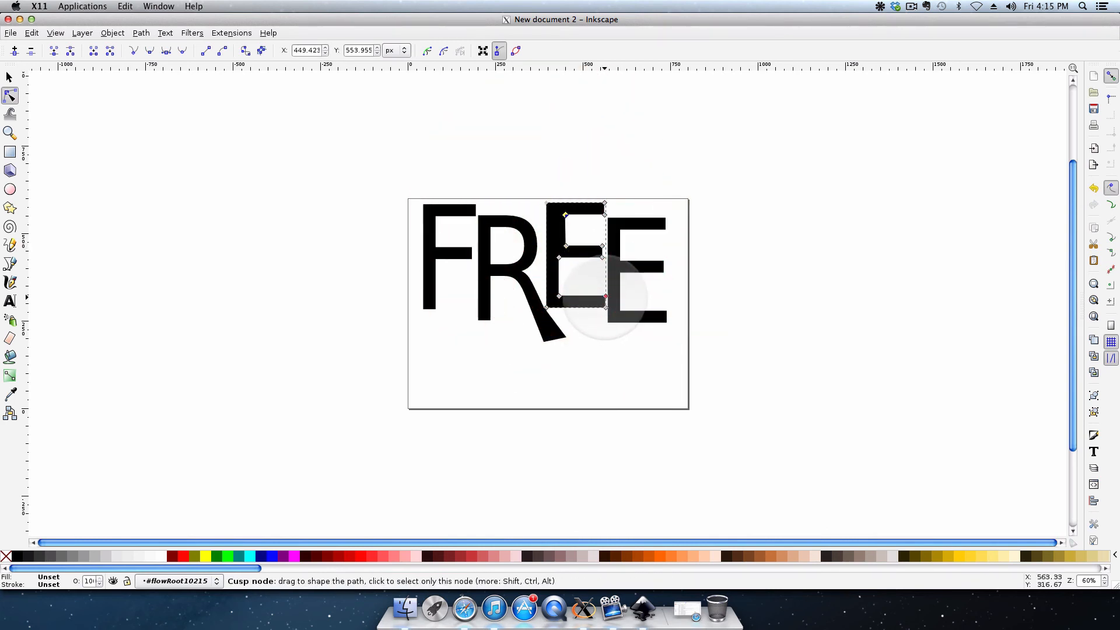
pyautogui.moveTo(604, 296)
pyautogui.mouseDown()
pyautogui.moveTo(596, 307)
pyautogui.moveTo(589, 298)
pyautogui.mouseUp()
# Move the whole last E down and left to about X 522.9, Y 121.5 px, tucked beside the first E's shortened arm, and deselect it
pyautogui.click(613, 244)
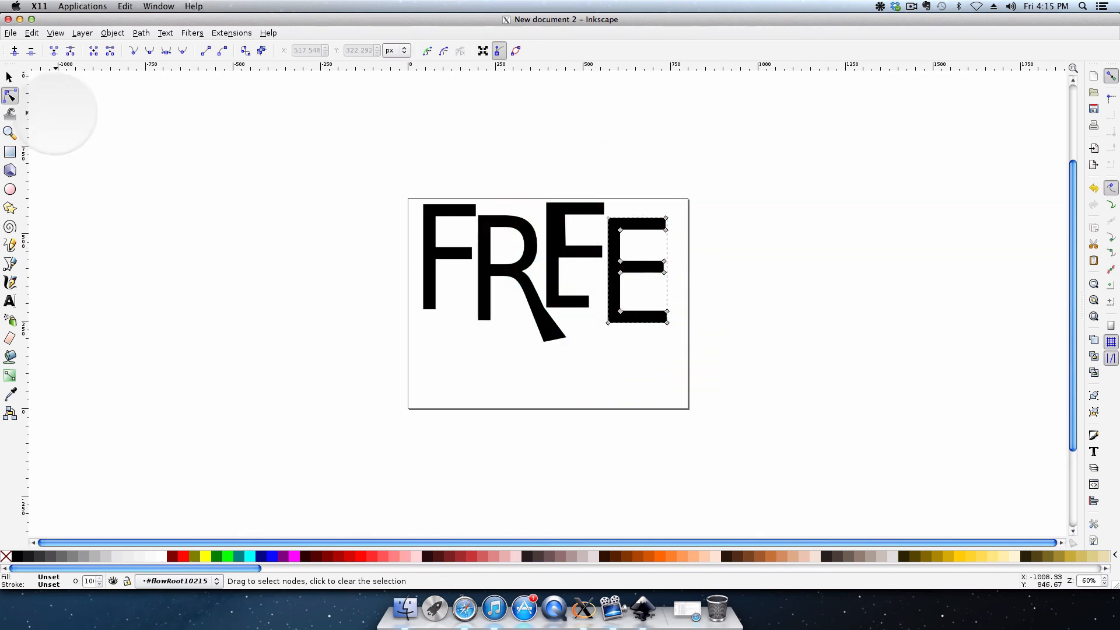
pyautogui.click(10, 76)
pyautogui.moveTo(615, 248); pyautogui.dragTo(598, 291)
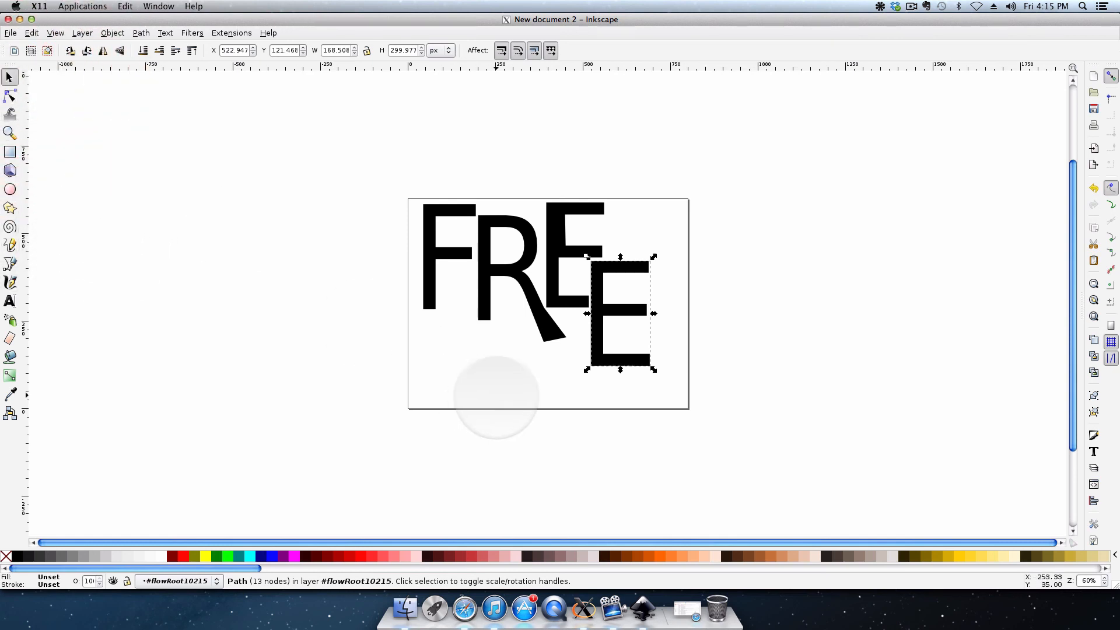
pyautogui.click(485, 387)
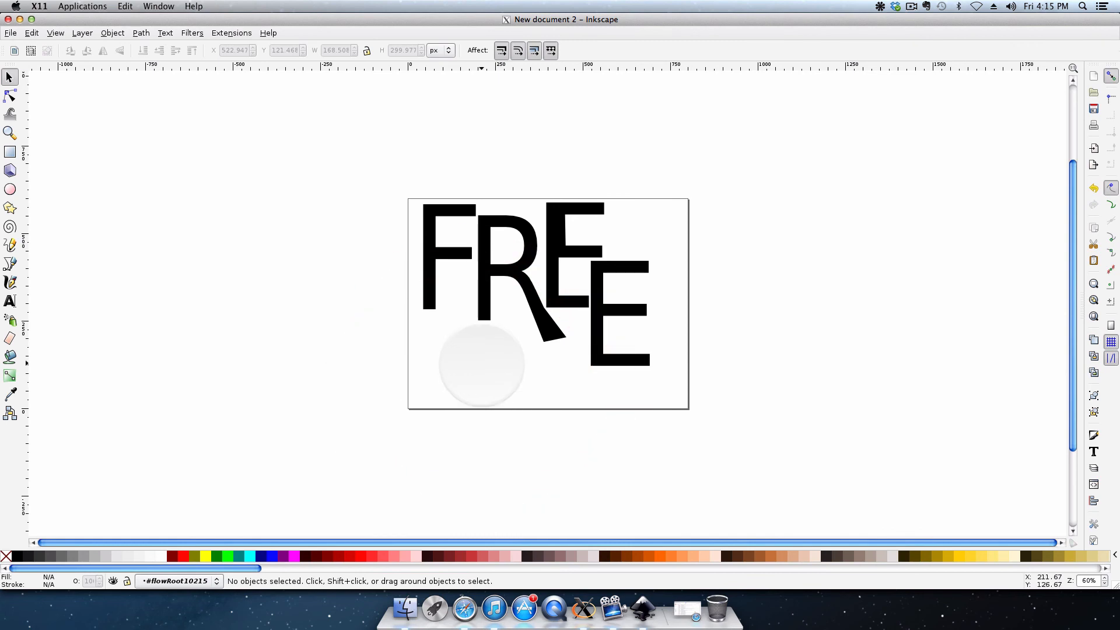